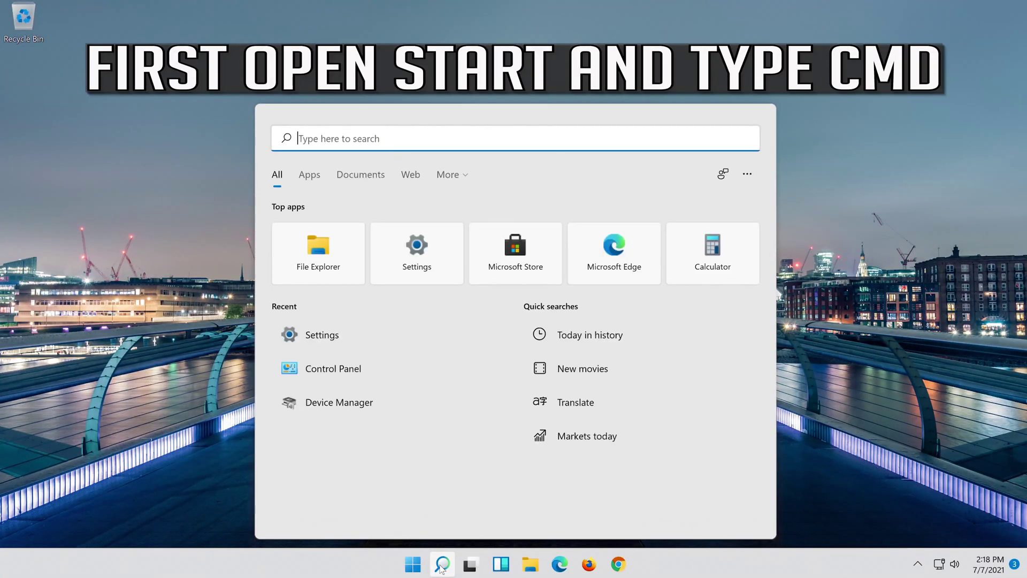
# - Search for 'cmd' and run Command Prompt as administrator
pyautogui.write('cmd')
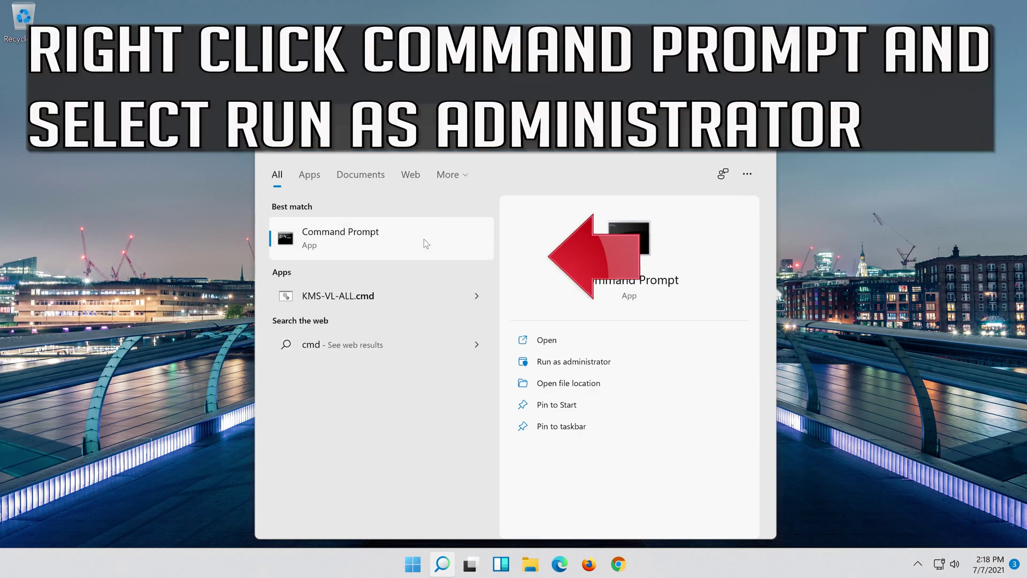
pyautogui.rightClick(424, 239)
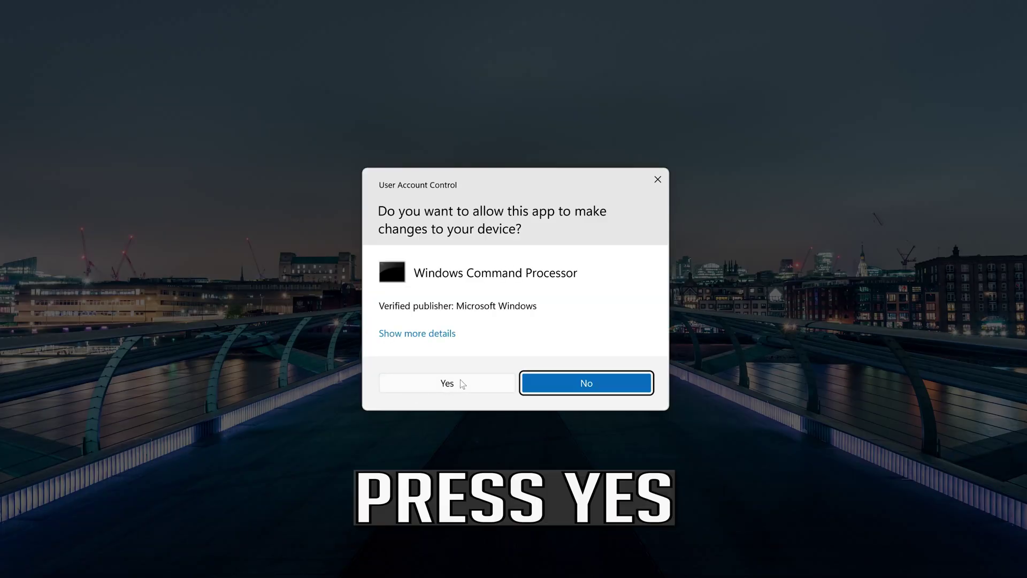
# - Approve the admin prompt and run 'netsh int ip reset c:\resetlog.txt' to reset TCP/IP
pyautogui.click(458, 382)
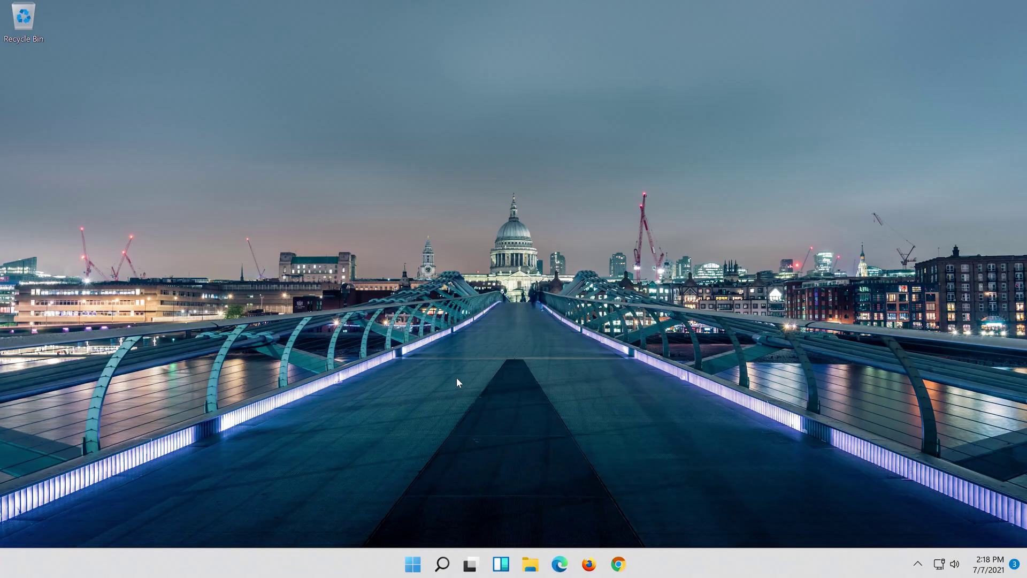
pyautogui.write('n')
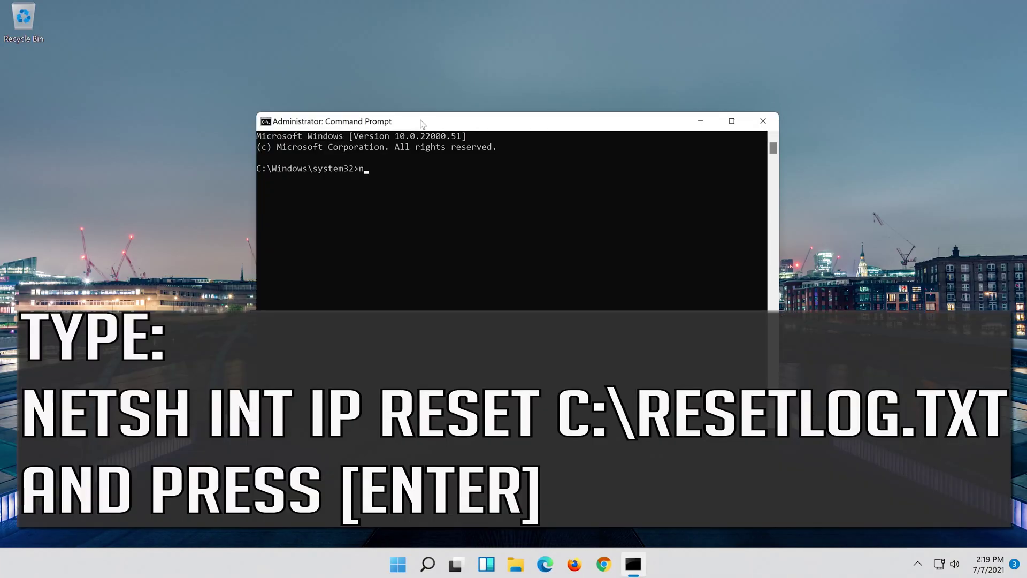
pyautogui.write('etsh int ip reset c:\\reset')
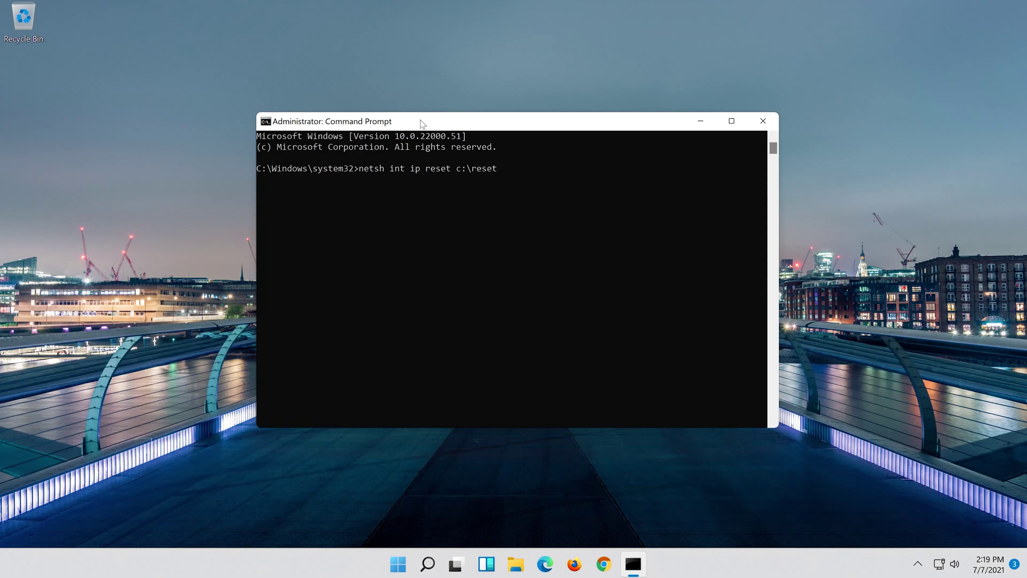
pyautogui.write('log.txt')
pyautogui.press('Return')
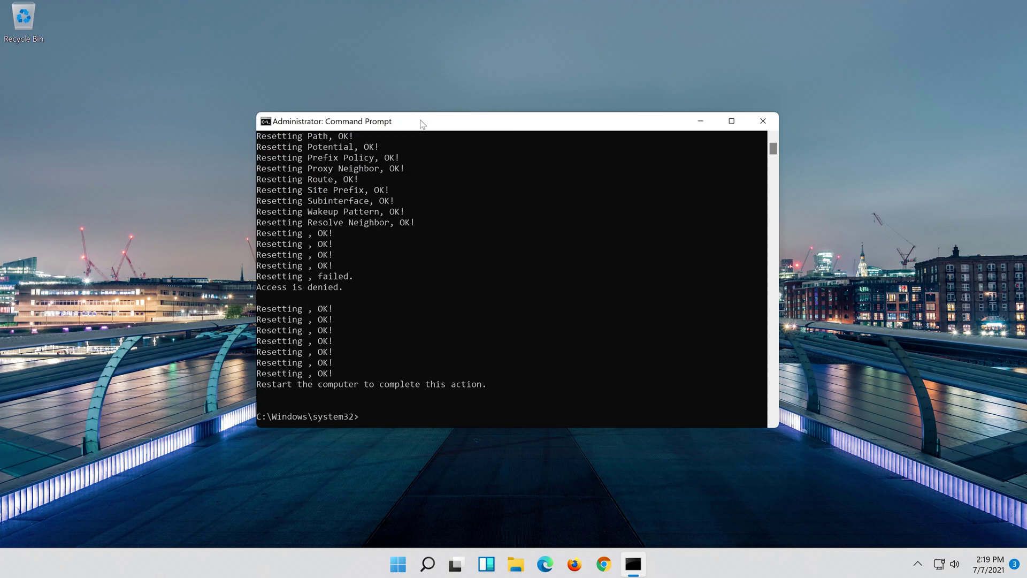
# - Run 'netsh winsock reset' and 'ipconfig /flushdns', then exit Command Prompt
pyautogui.write('netsh')
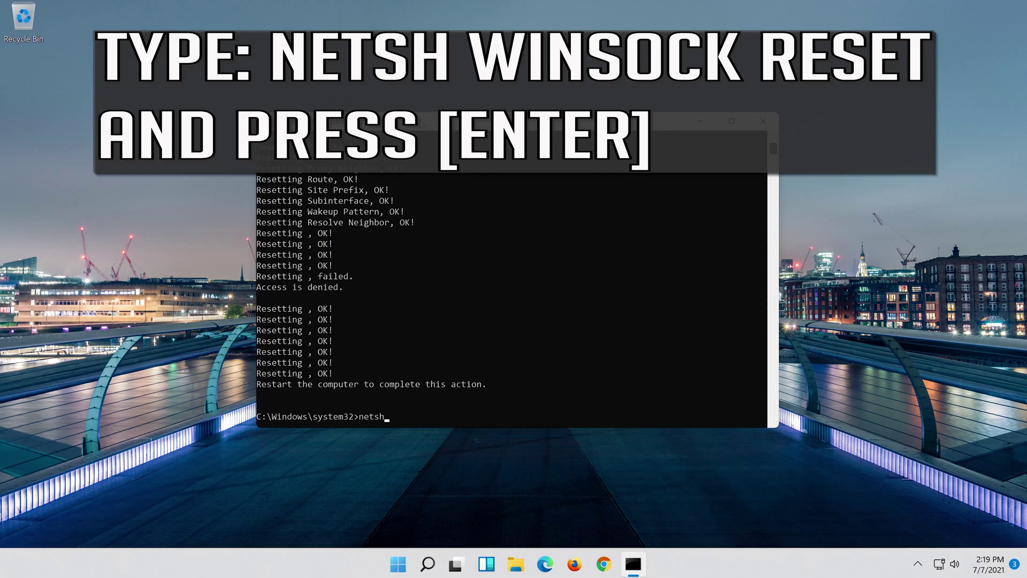
pyautogui.write(' winsock reset')
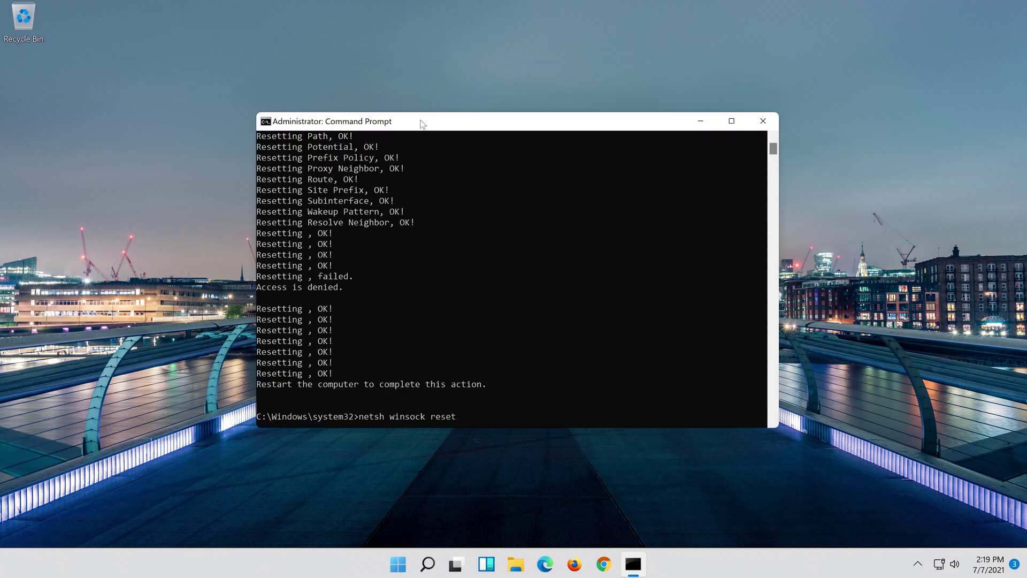
pyautogui.press('Return')
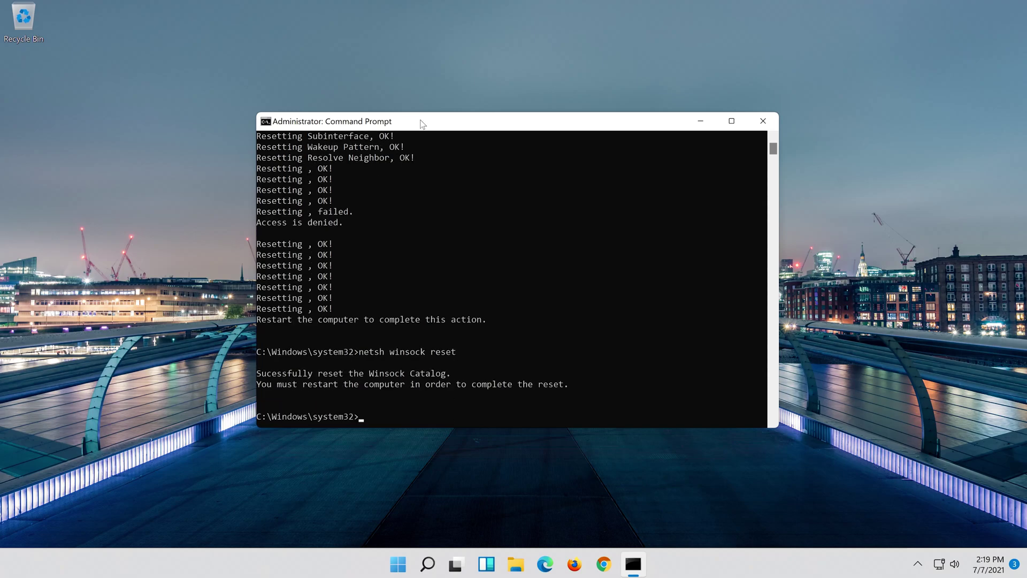
pyautogui.write('ipconfig /fl')
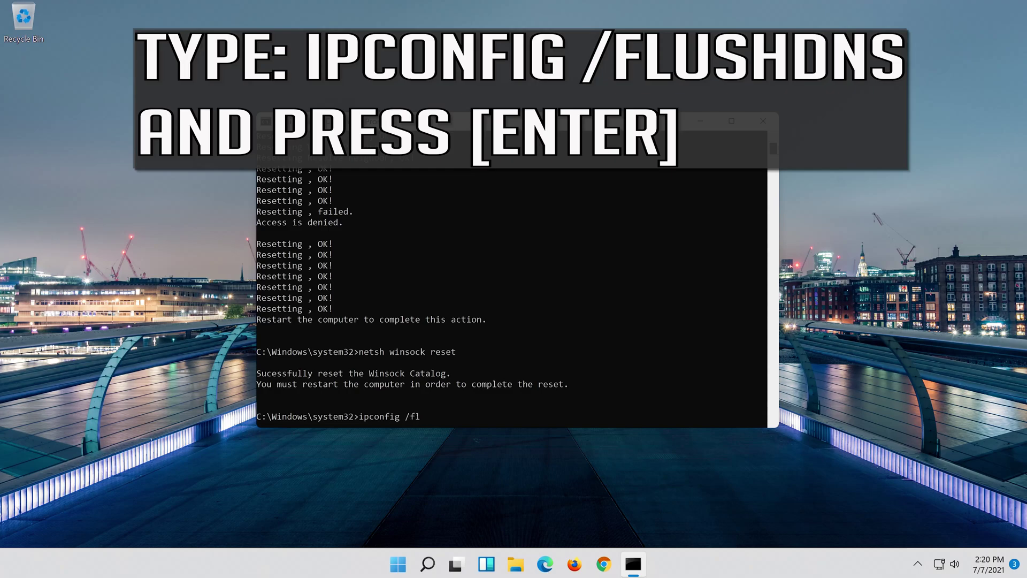
pyautogui.write('ushdns')
pyautogui.press('Return')
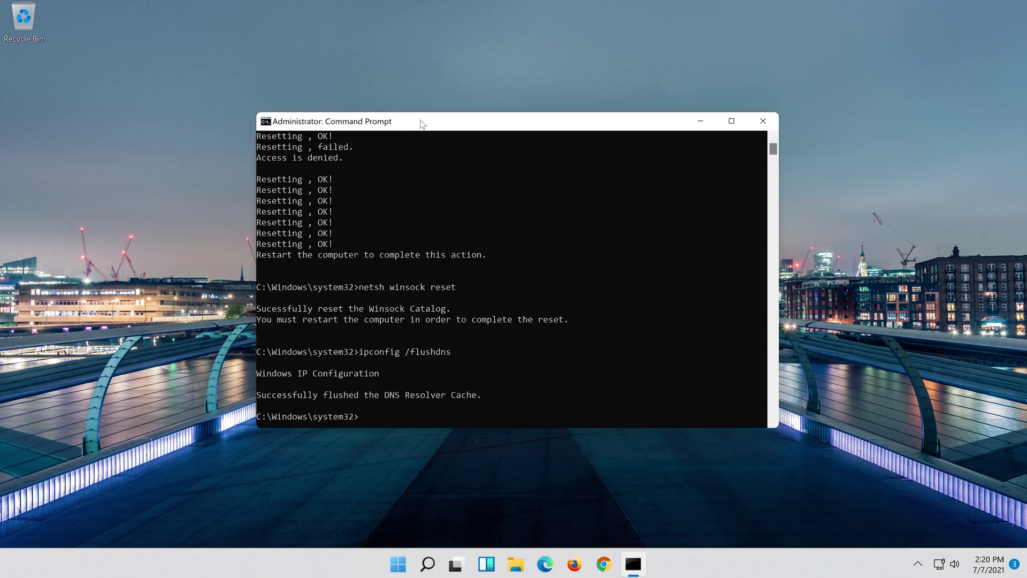
pyautogui.write('exit')
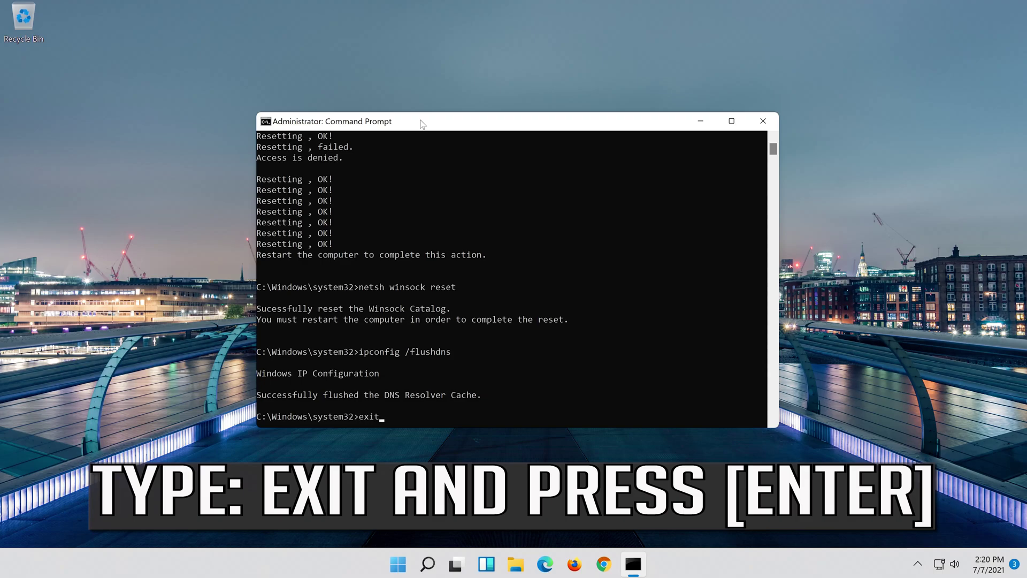
pyautogui.press('Return')
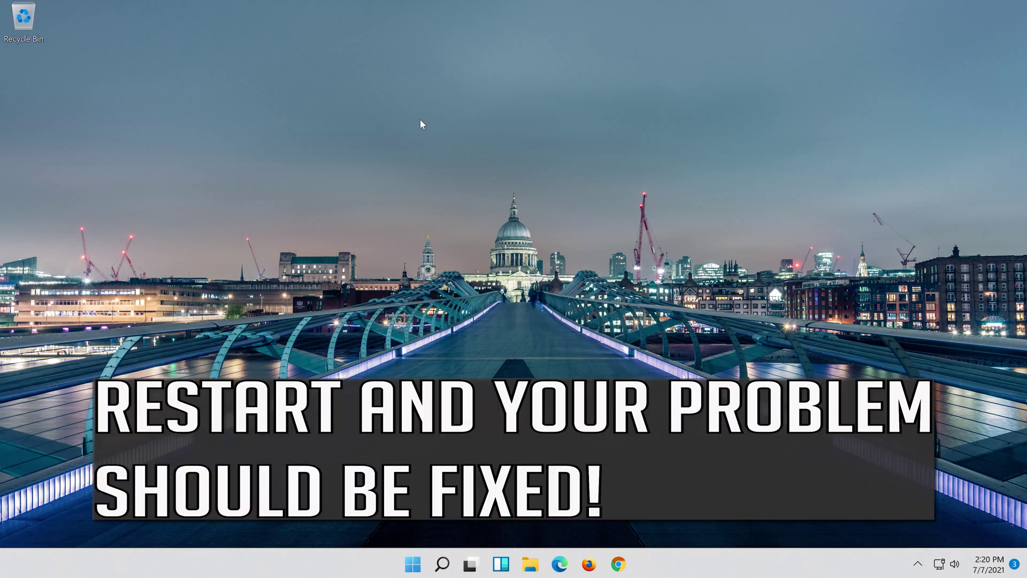
# - Bring up the Start menu power options to restart the PC
pyautogui.click(420, 570)
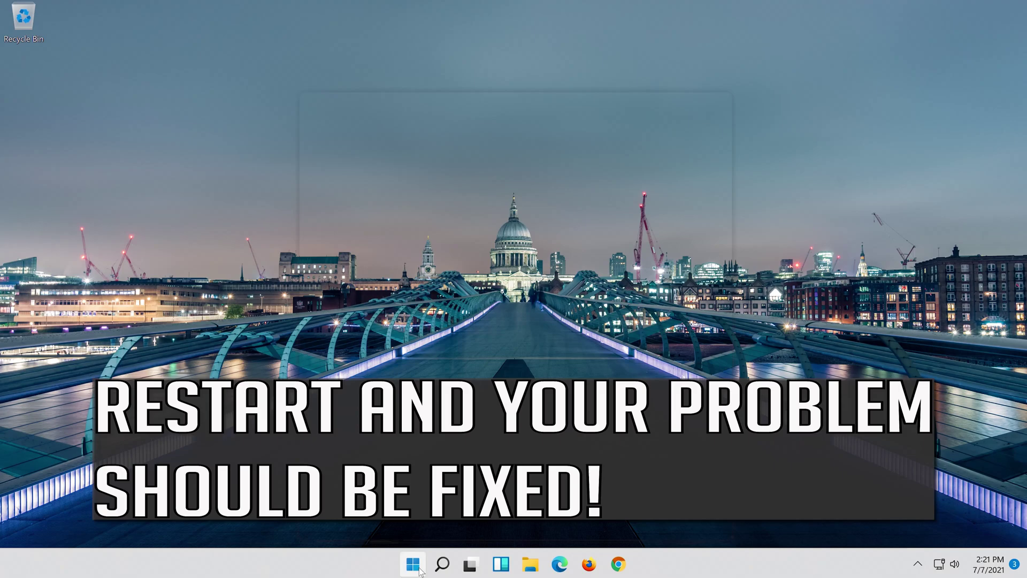
pyautogui.click(420, 571)
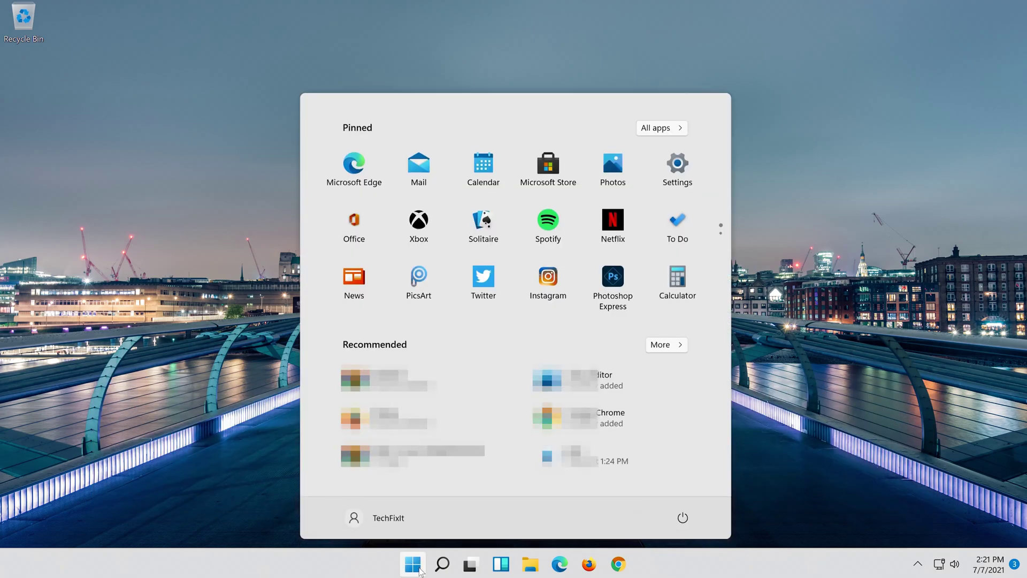
pyautogui.click(683, 518)
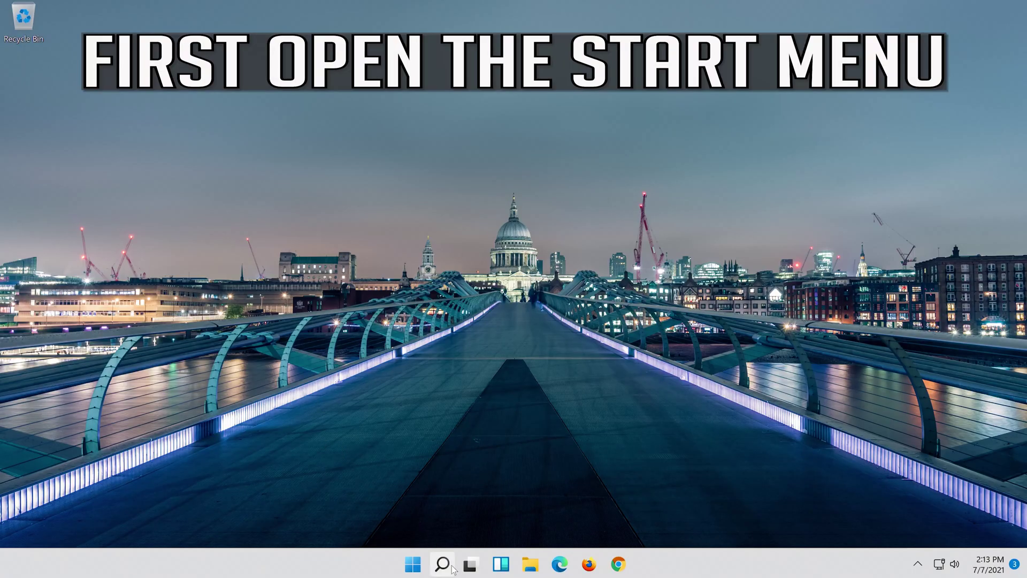
# - Search for 'settings' and open the Settings app
pyautogui.click(451, 567)
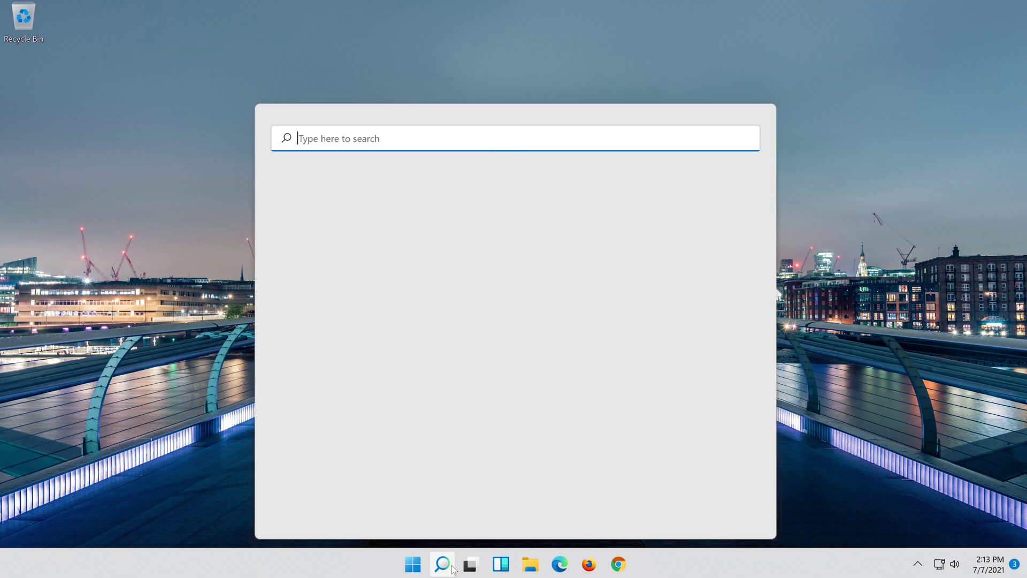
pyautogui.write('settings')
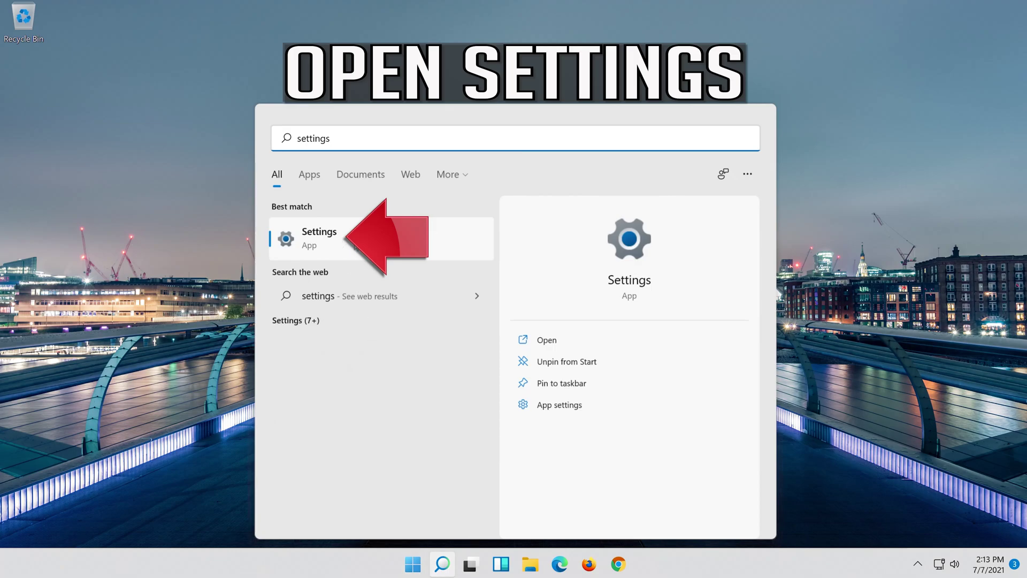
pyautogui.click(367, 245)
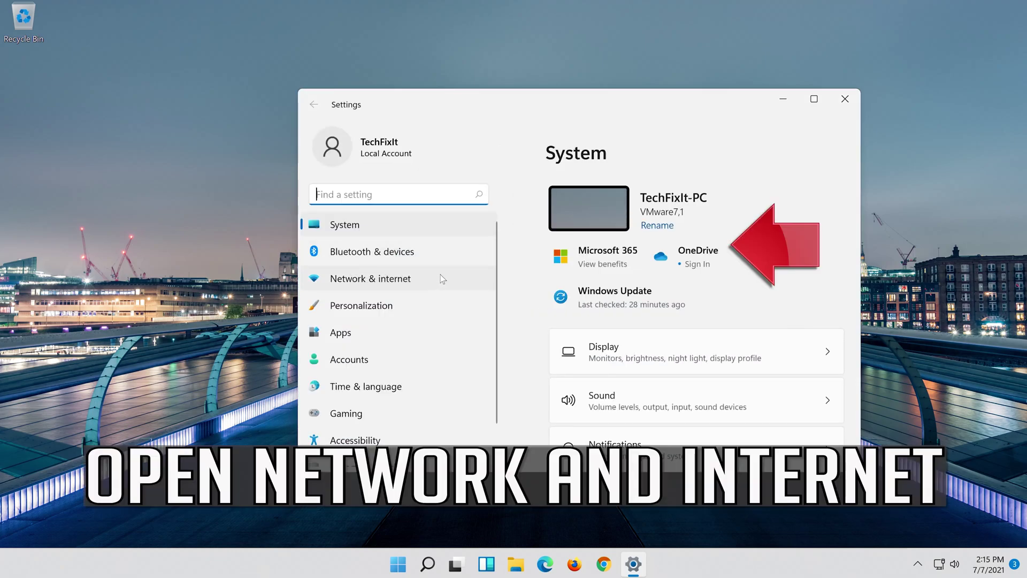
# - Go to Network & internet > Advanced network settings and scroll to Network reset
pyautogui.click(397, 282)
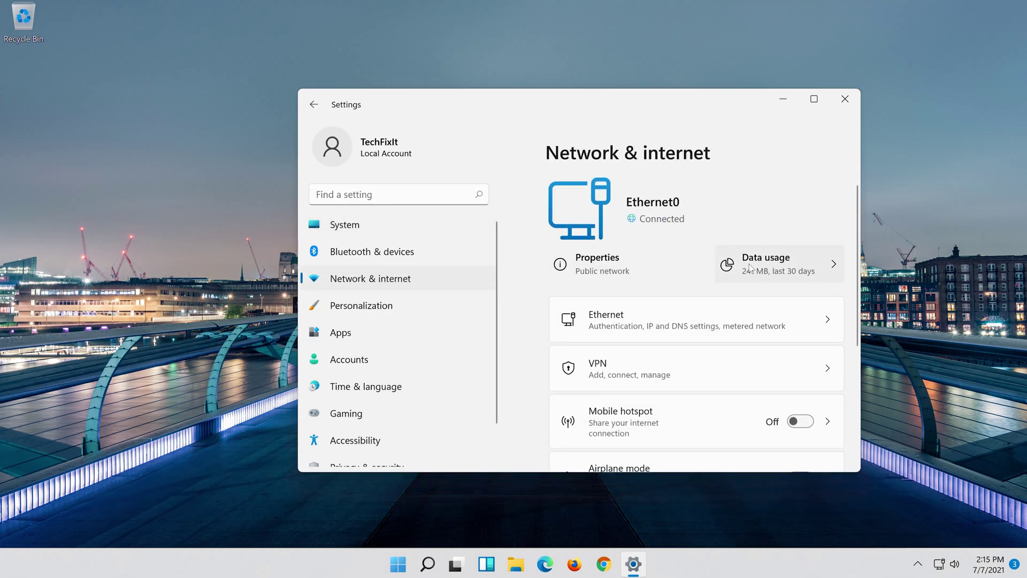
pyautogui.scroll(-5, 737, 267)
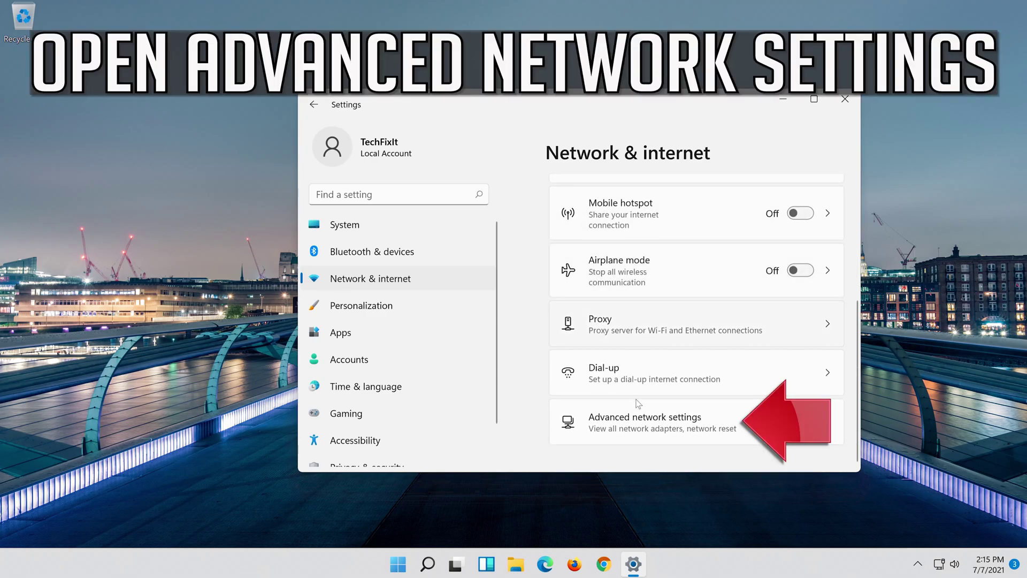
pyautogui.click(630, 428)
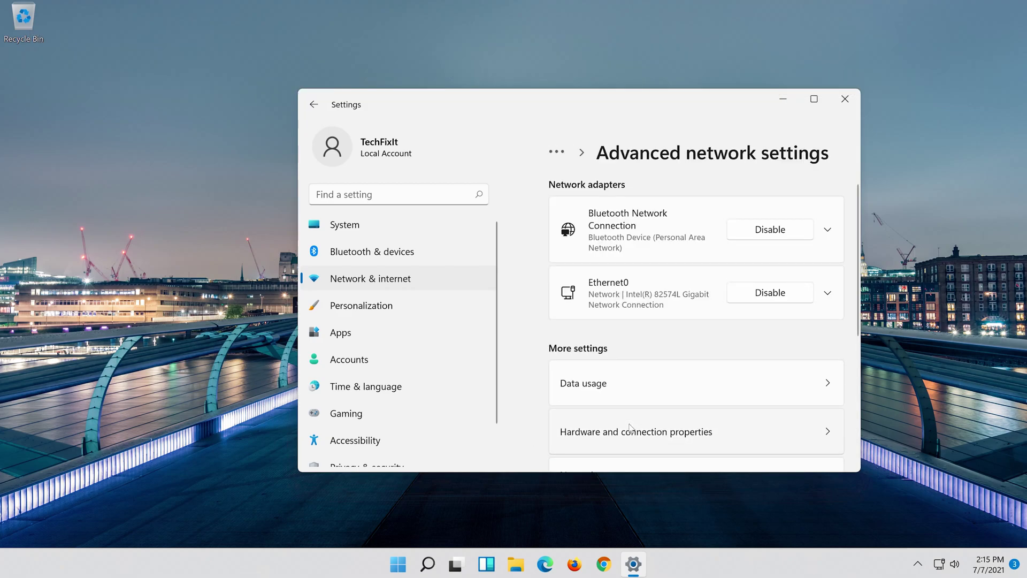
pyautogui.scroll(-3, 631, 427)
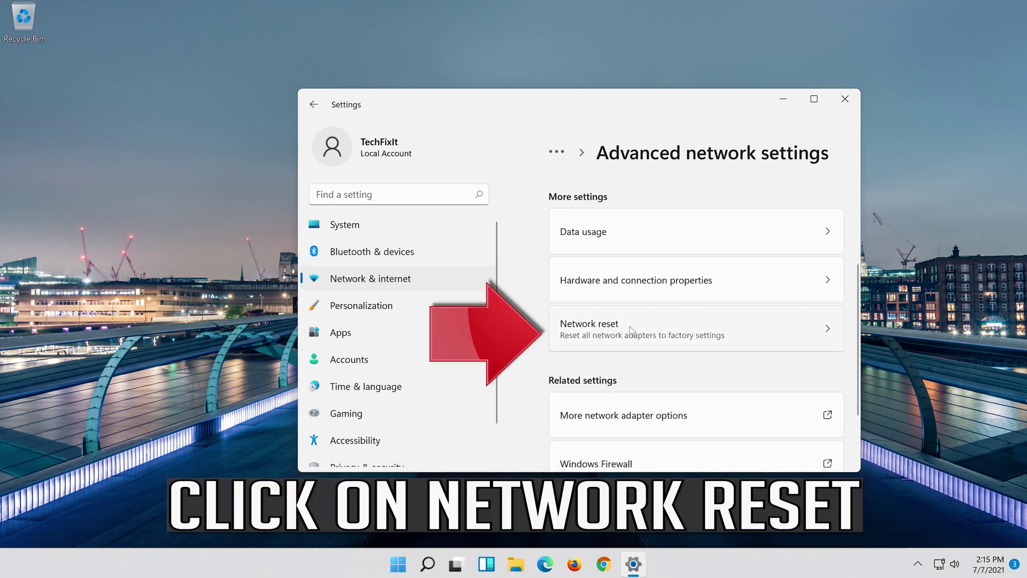
# - Reset all network adapters with Network reset, confirm it, dismiss the sign-out notice and close Settings
pyautogui.click(693, 329)
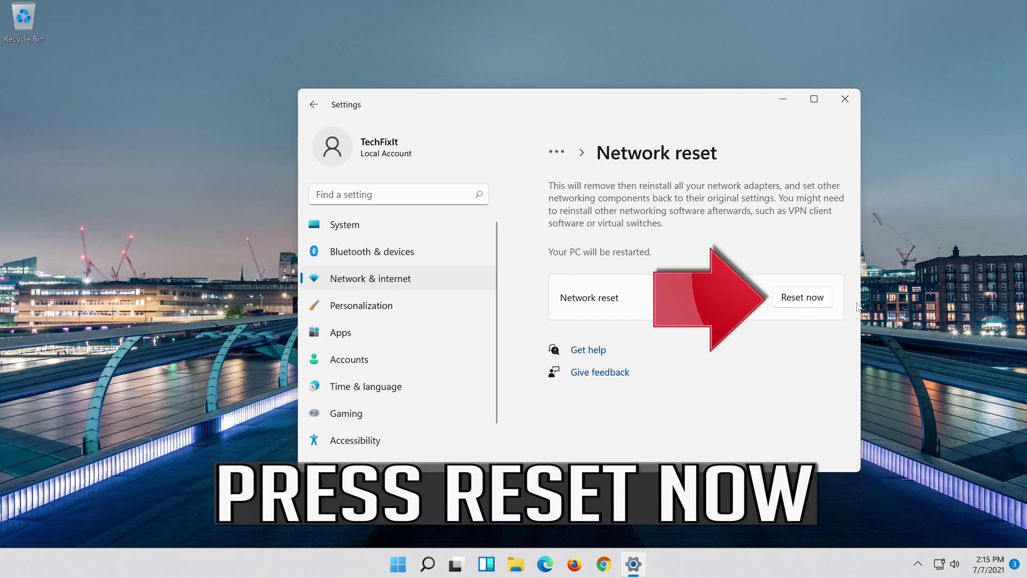
pyautogui.click(809, 296)
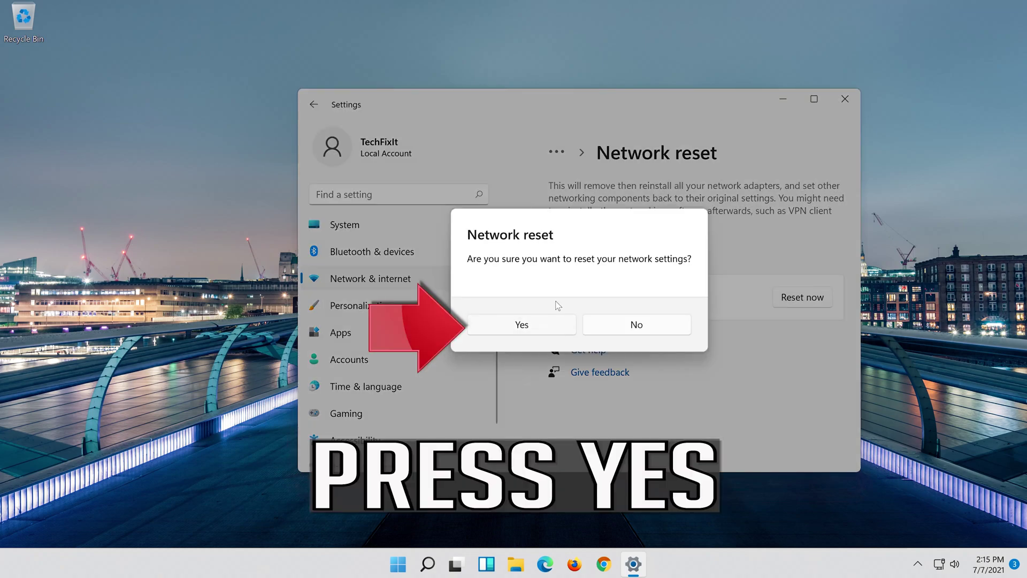
pyautogui.click(522, 325)
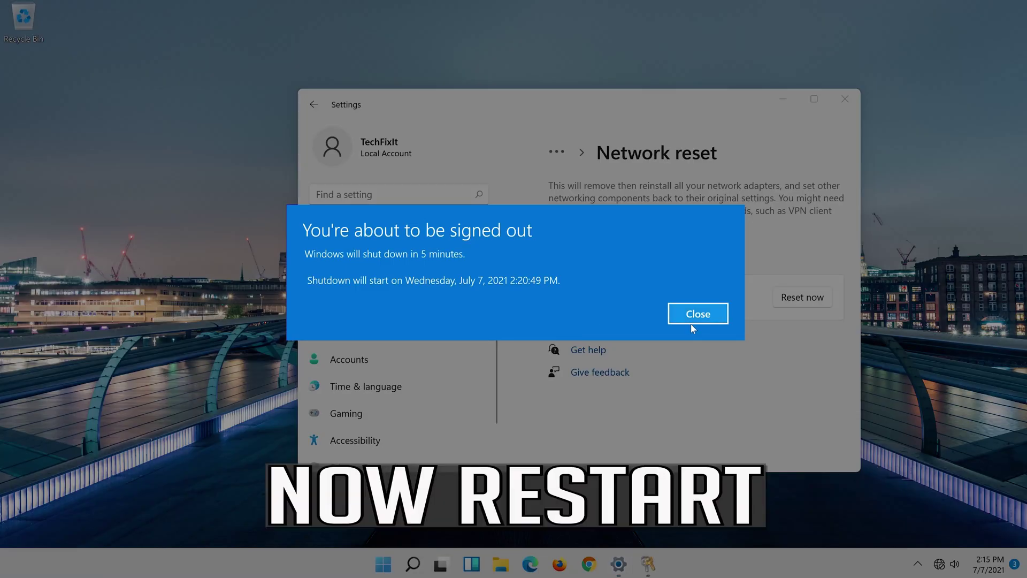
pyautogui.click(698, 314)
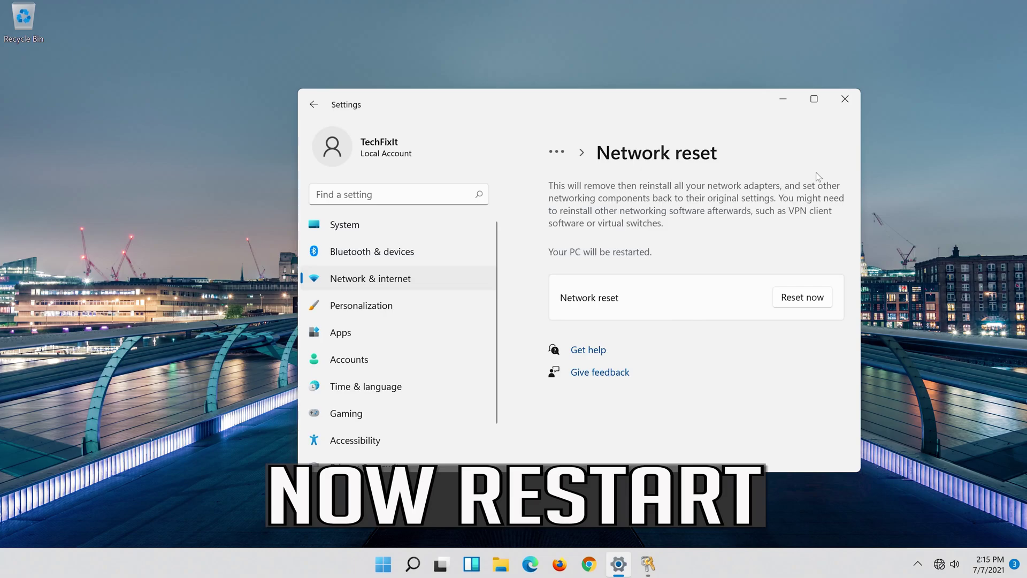
pyautogui.click(845, 99)
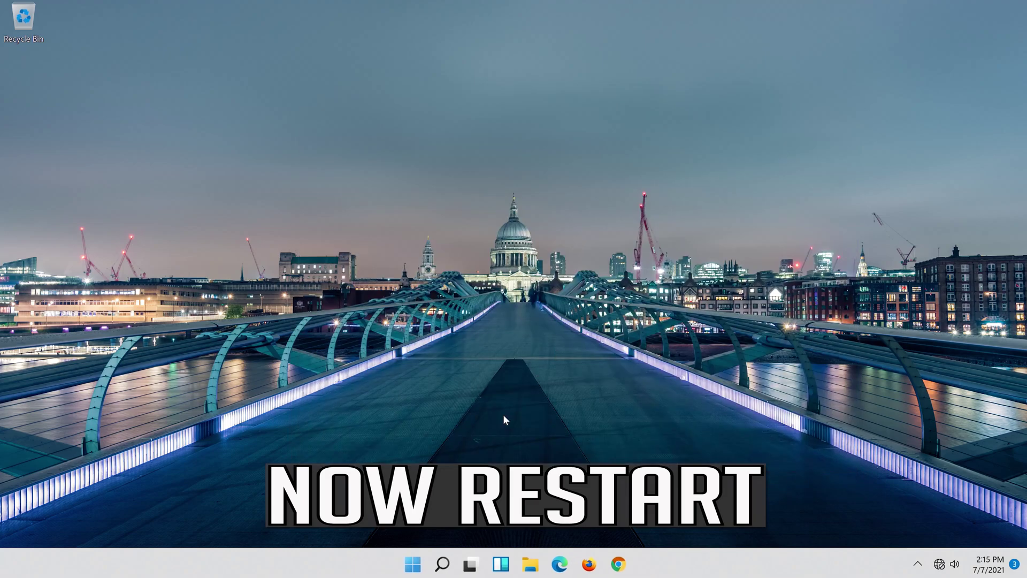
# - Bring up the restart power options, then search 'control panel' and open Control Panel
pyautogui.click(403, 573)
pyautogui.click(682, 517)
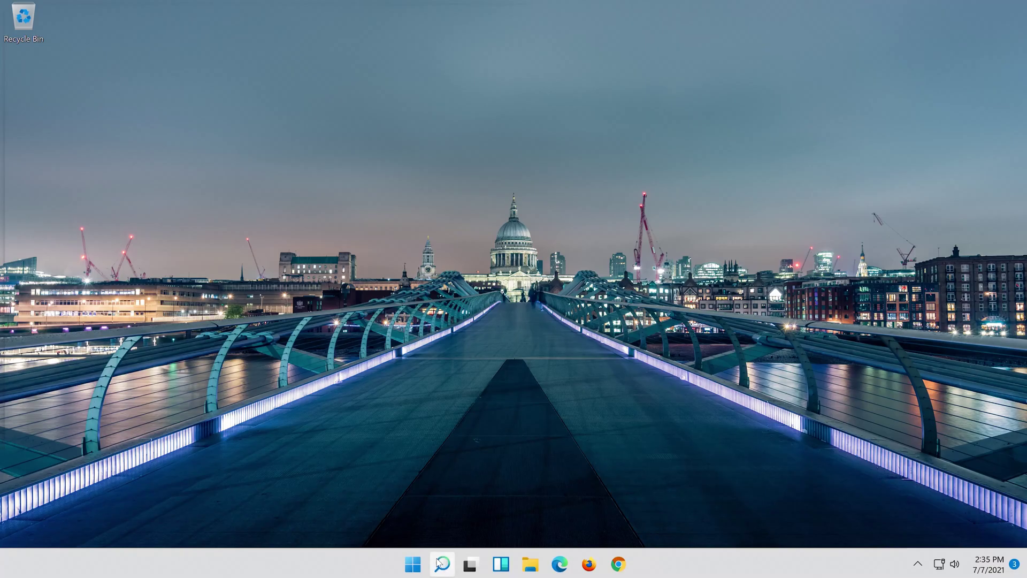
pyautogui.click(442, 563)
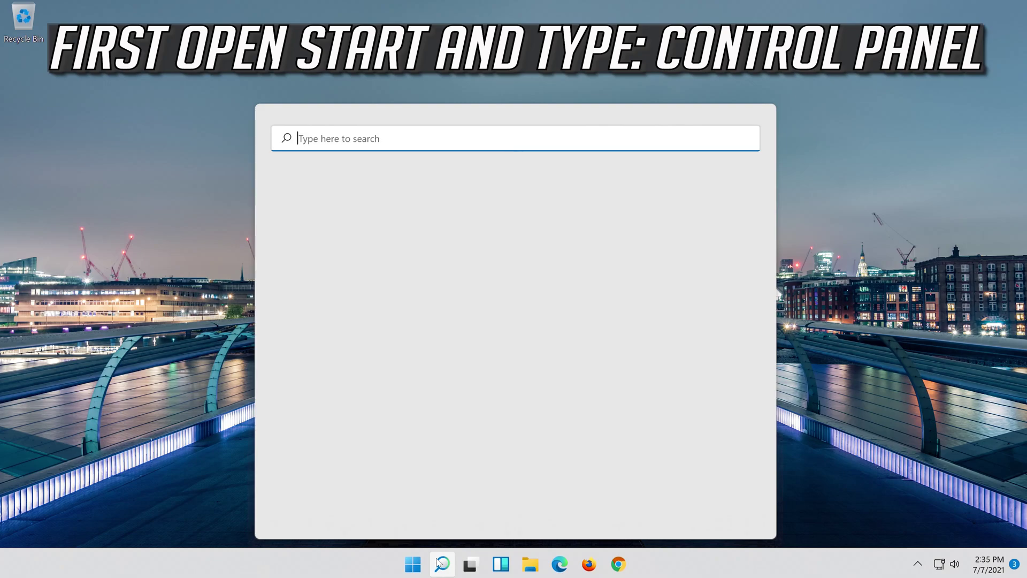
pyautogui.write('c')
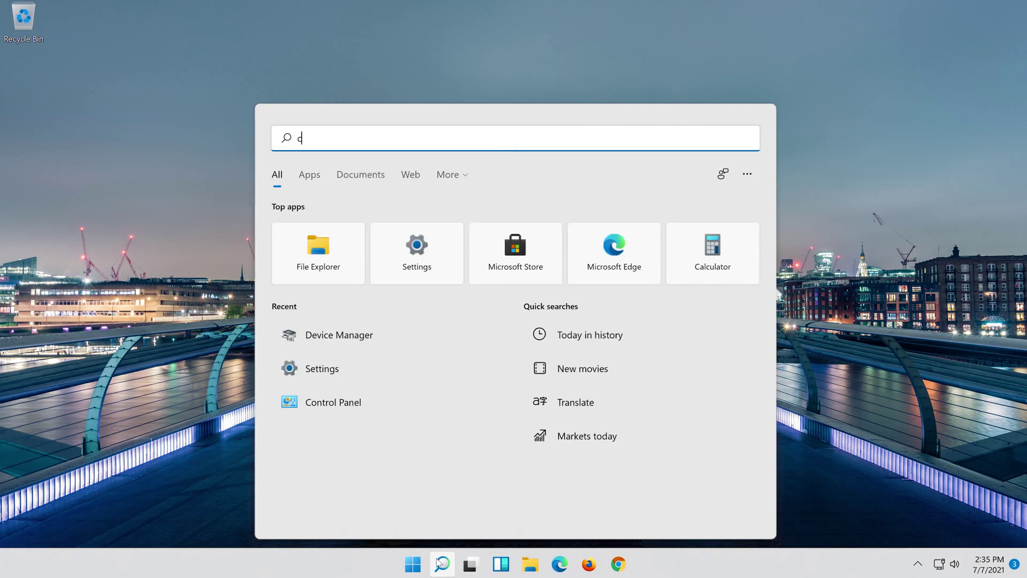
pyautogui.write('ontrol panel')
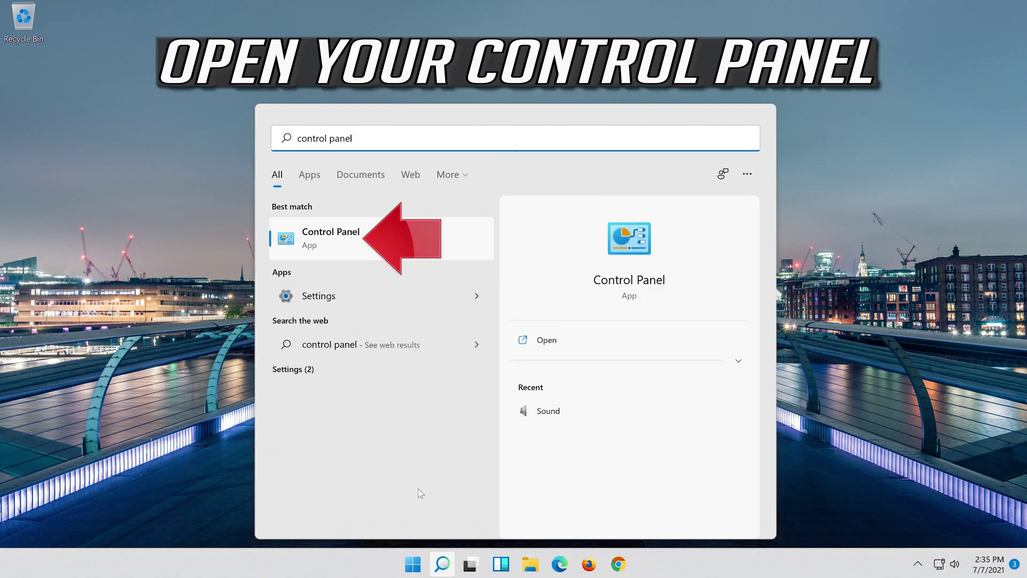
pyautogui.click(377, 256)
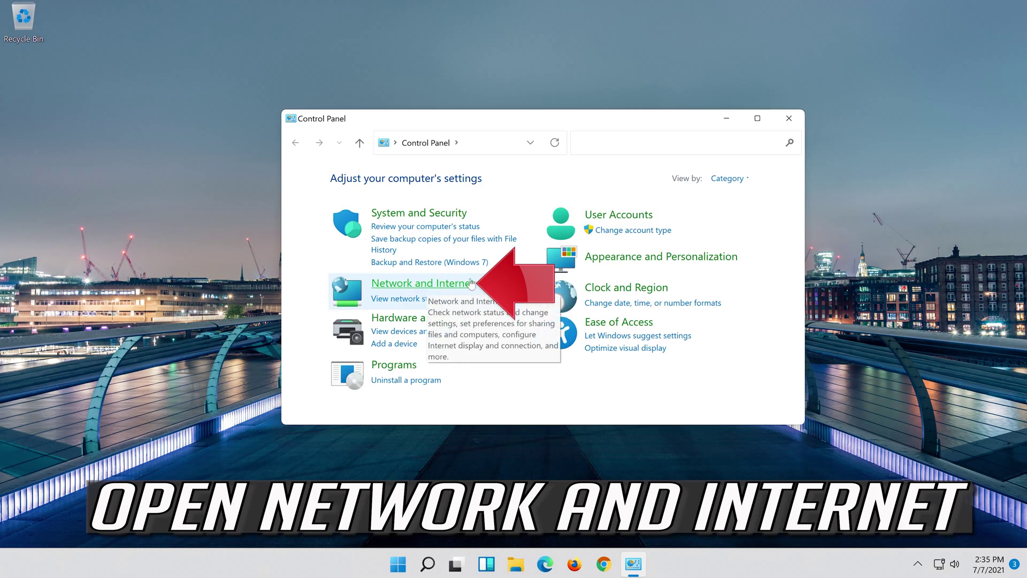
# - Open Ethernet0 Properties from Network and Sharing Center and select Internet Protocol Version 4 (TCP/IPv4)
pyautogui.click(444, 285)
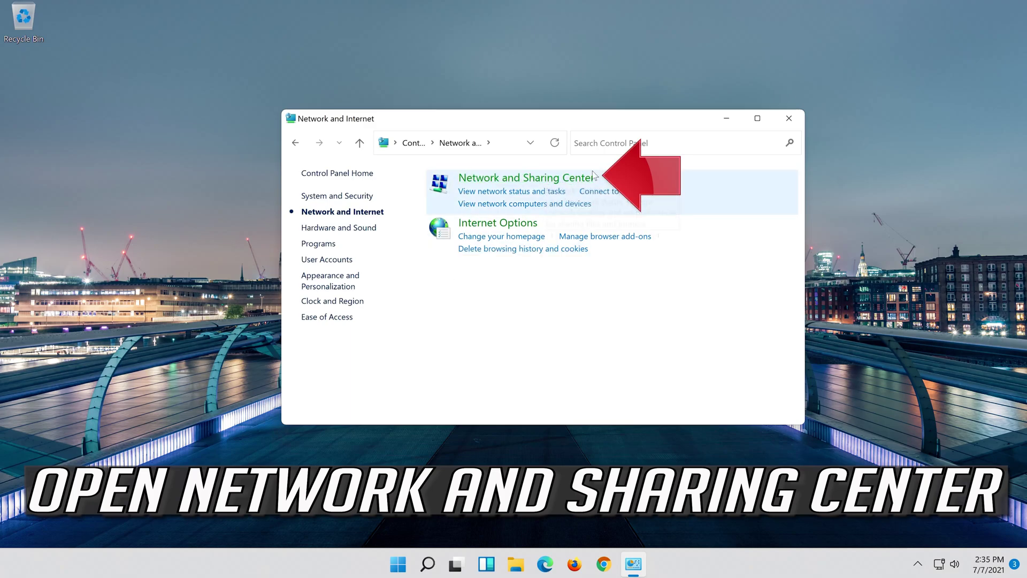
pyautogui.click(501, 179)
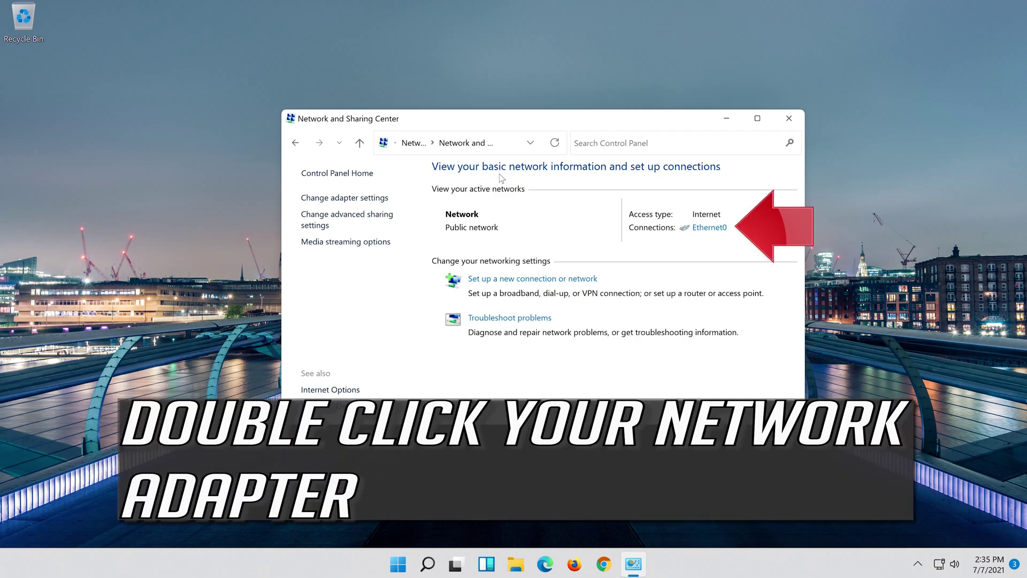
pyautogui.click(703, 229)
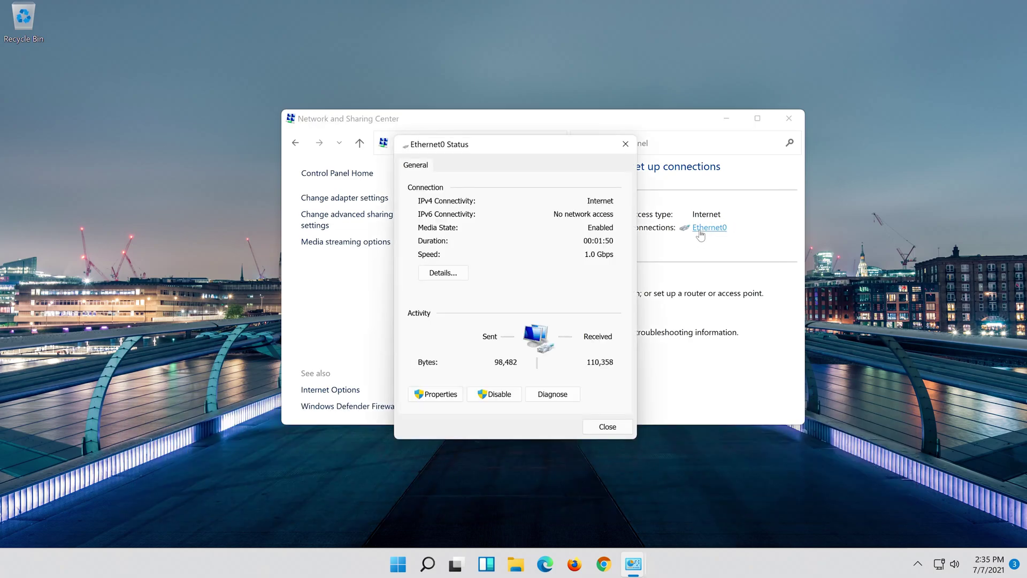
pyautogui.click(439, 399)
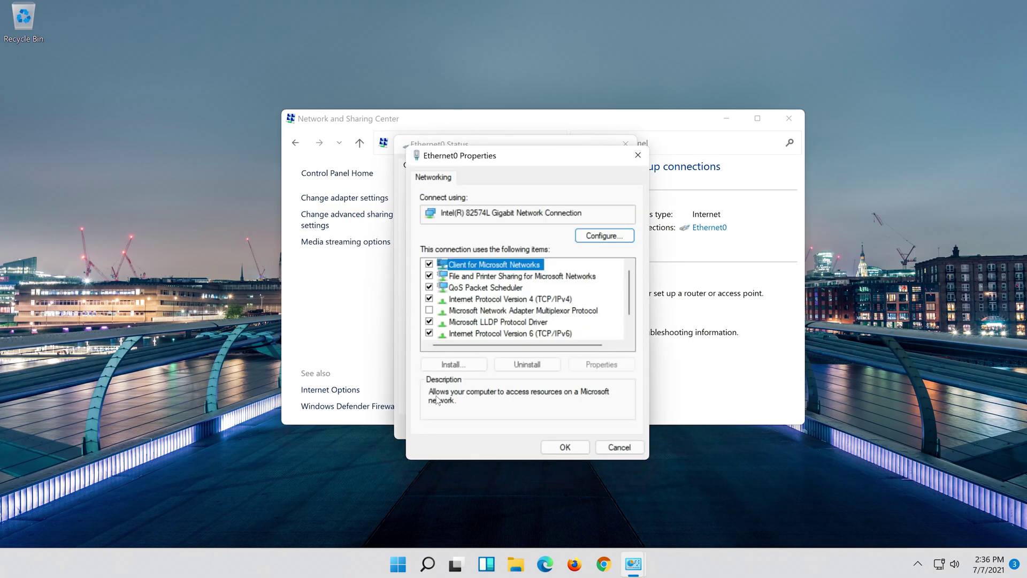
pyautogui.click(462, 300)
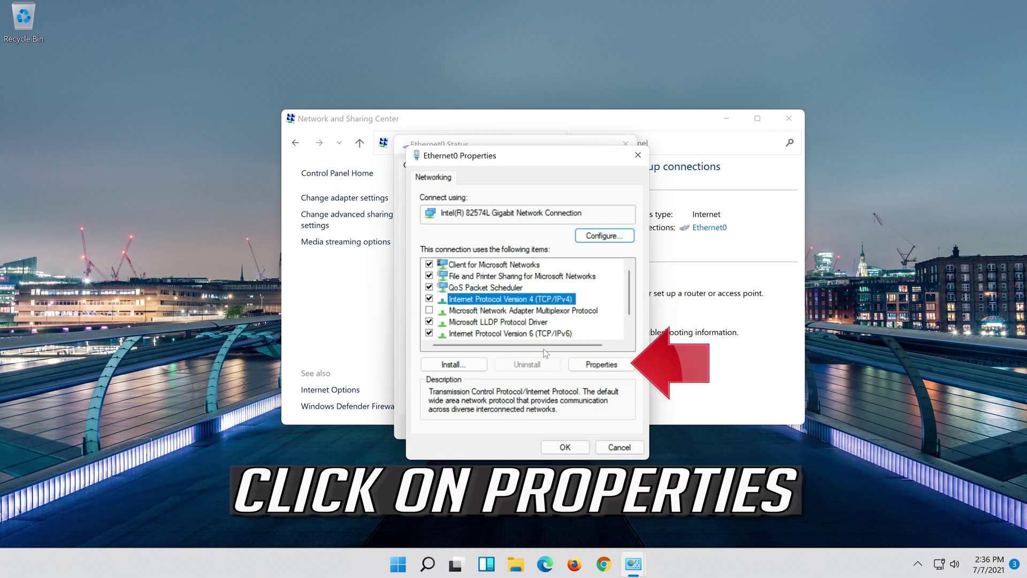
# - In TCP/IPv4 properties, enter DNS servers 8.8.8.8 preferred and 8.8.4.4 alternate, then confirm with OK
pyautogui.click(602, 368)
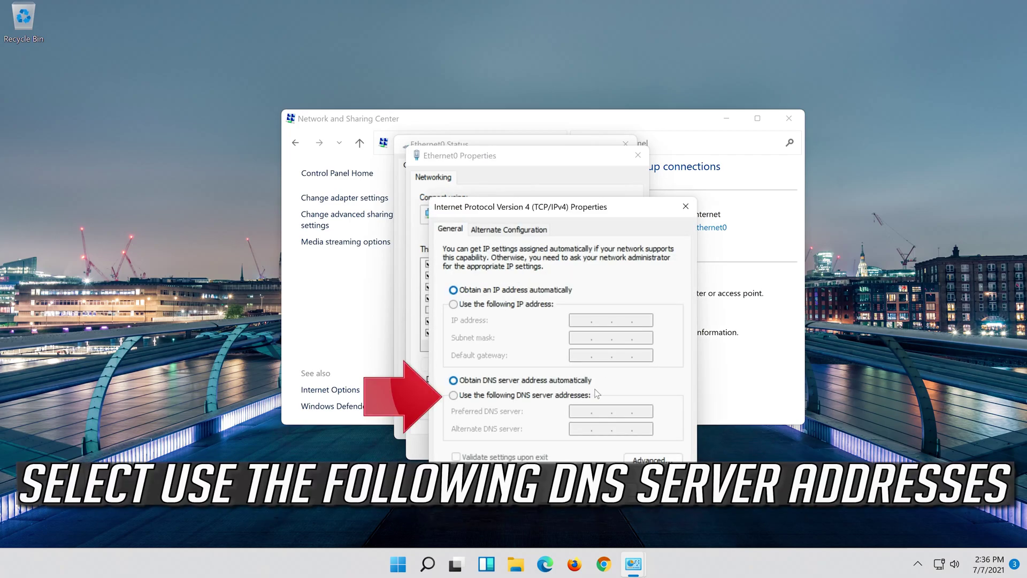
pyautogui.click(454, 395)
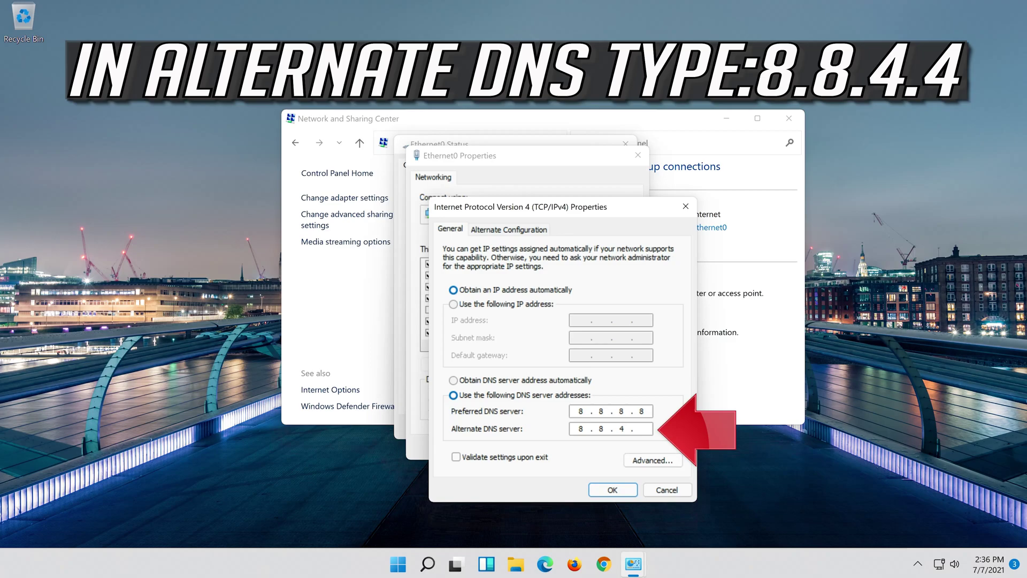
pyautogui.write('4')
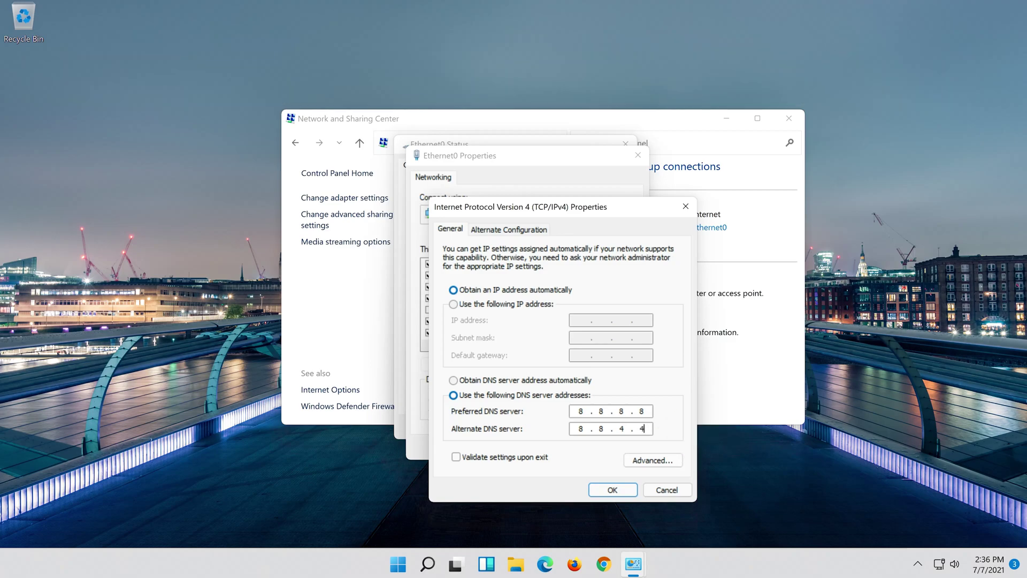
pyautogui.click(614, 493)
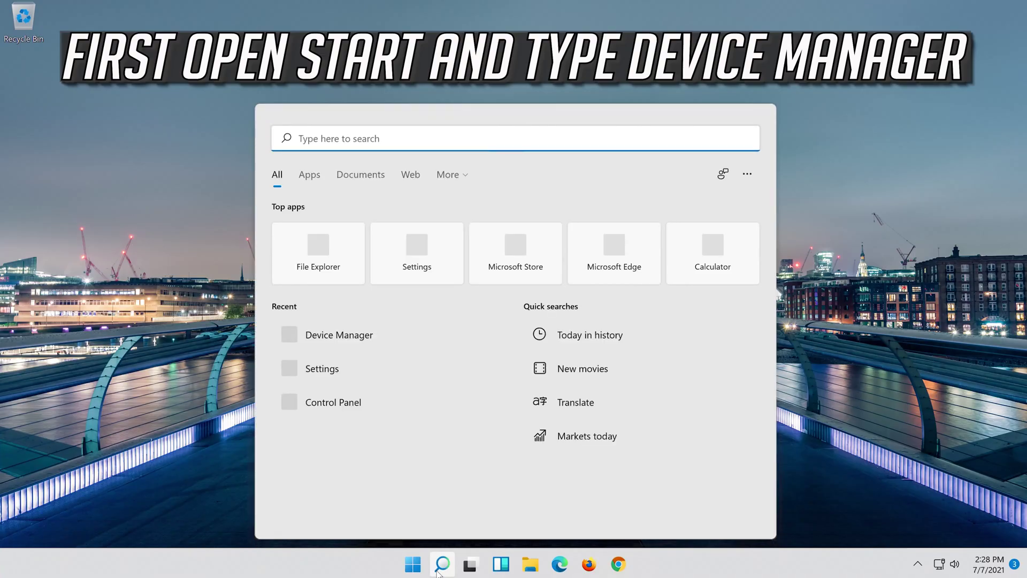
# - Search for 'device manager' and launch Device Manager from the best match
pyautogui.write('device')
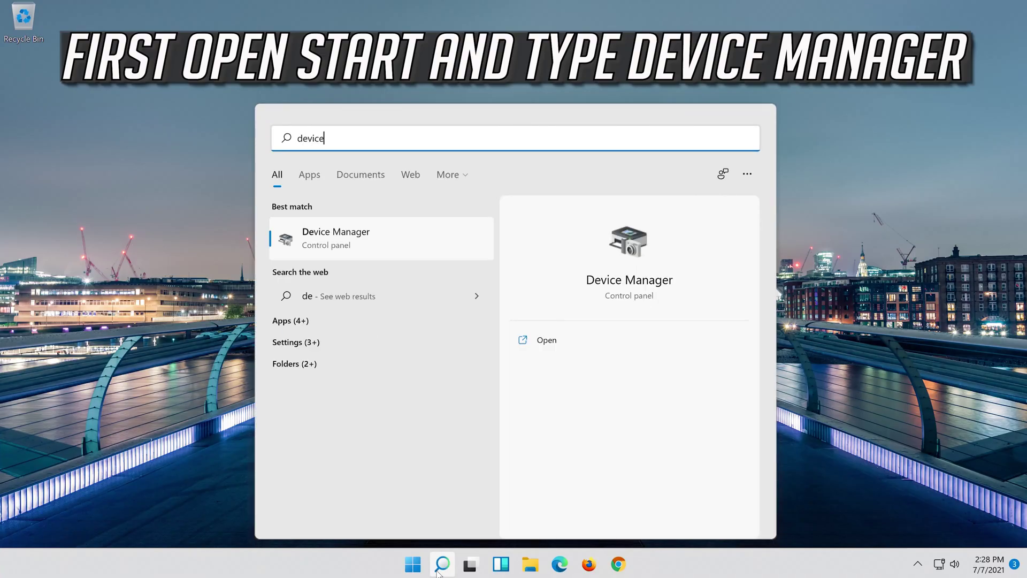
pyautogui.write(' manager')
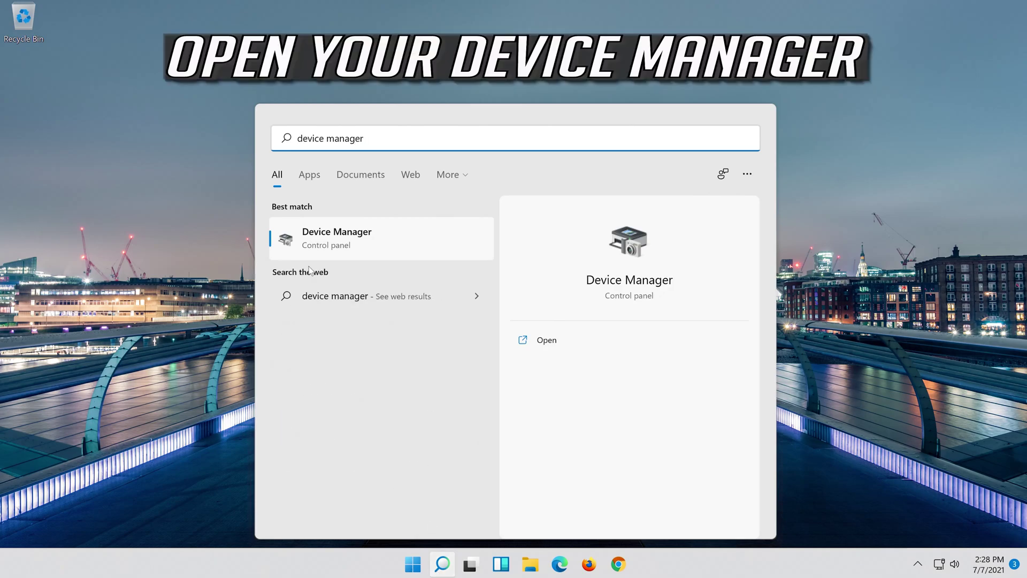
pyautogui.click(362, 245)
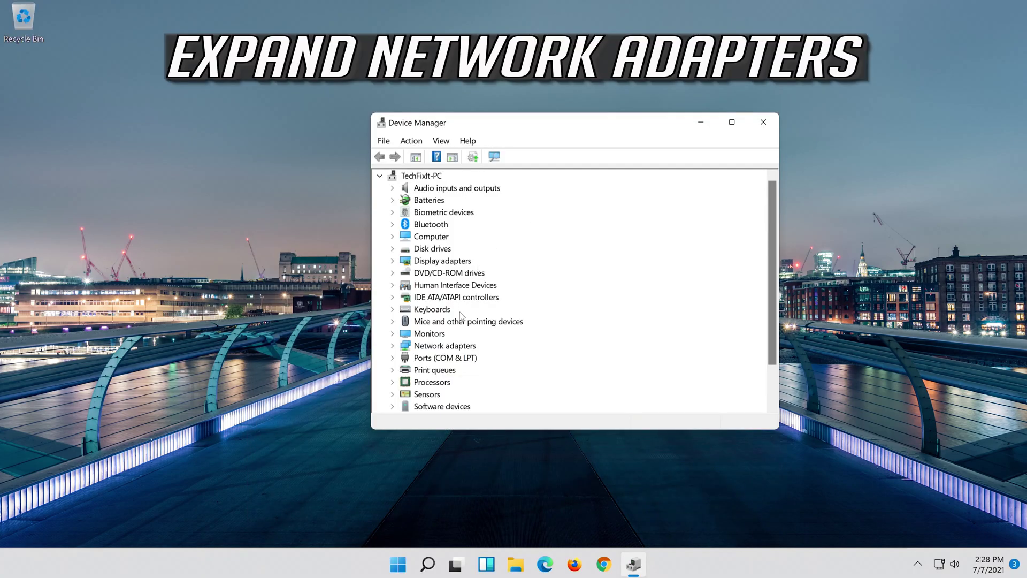
# - Uninstall the Intel(R) 82574L Gigabit Network Connection adapter from its Driver properties
pyautogui.click(394, 346)
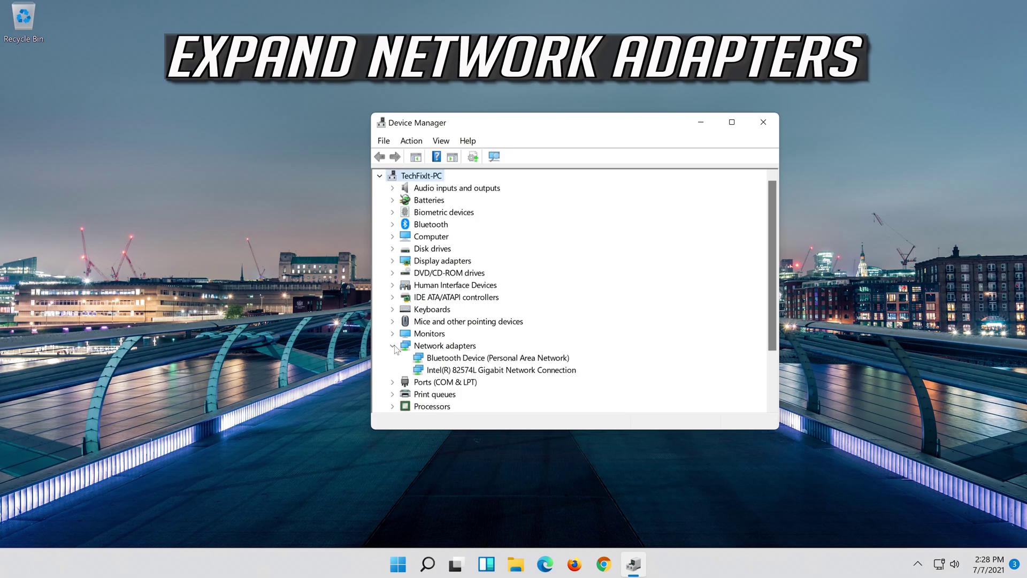
pyautogui.click(416, 369)
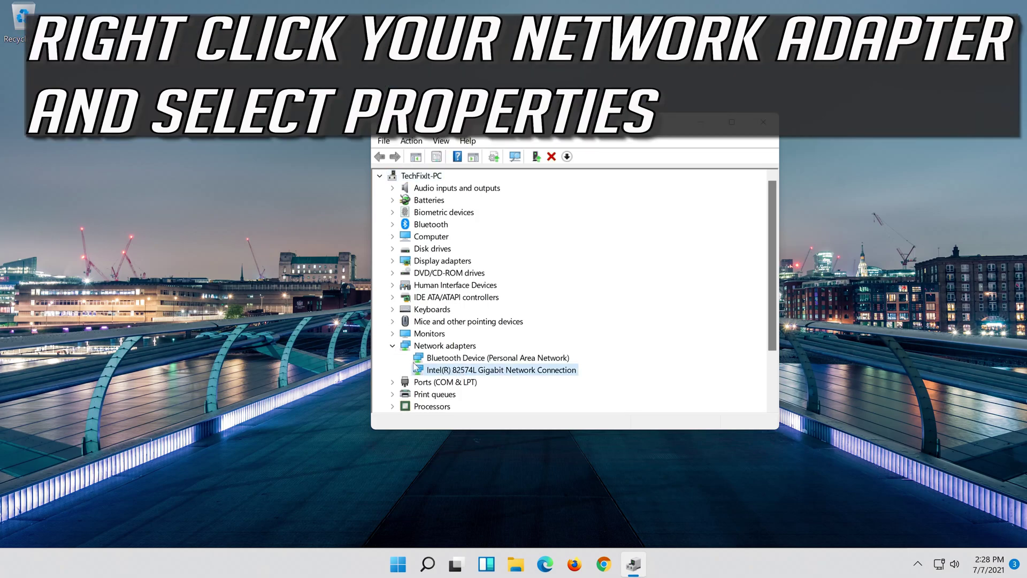
pyautogui.rightClick(505, 373)
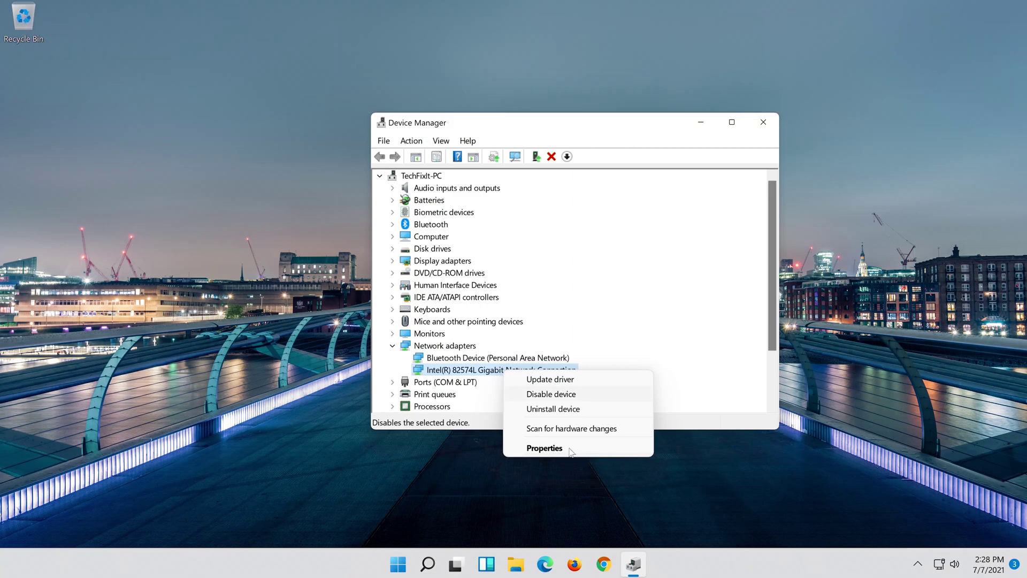
pyautogui.click(568, 449)
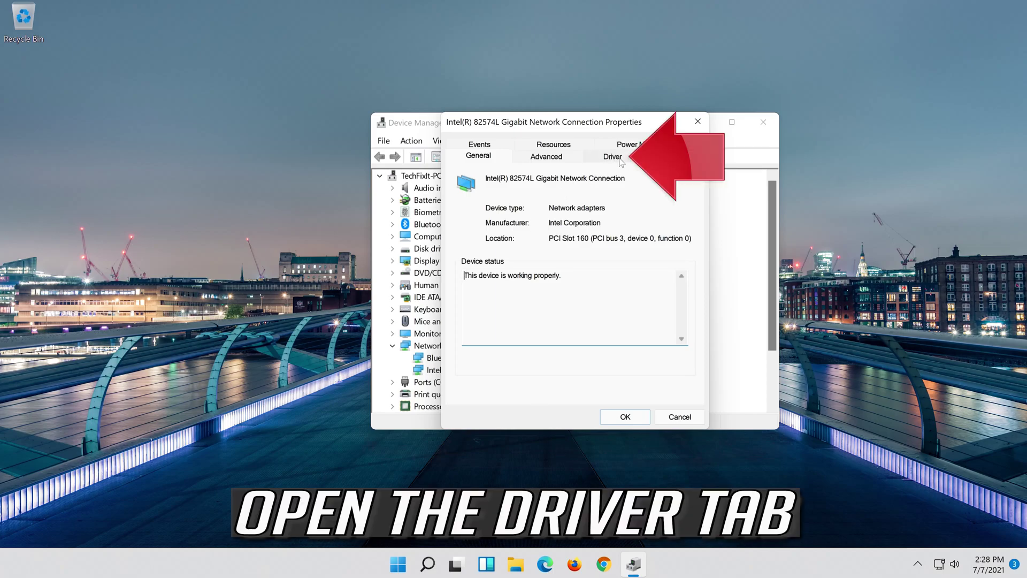
pyautogui.click(620, 160)
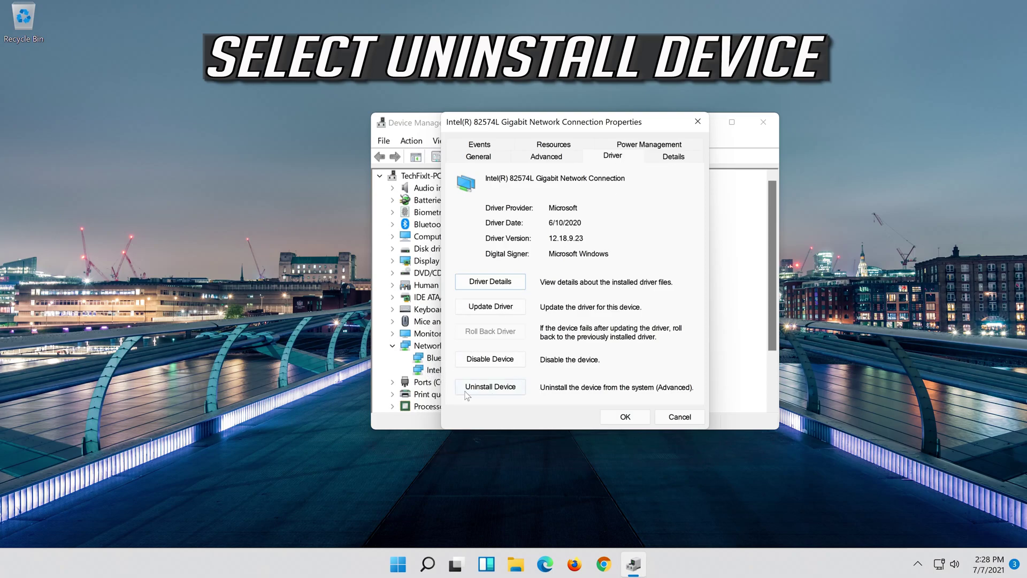
pyautogui.click(498, 388)
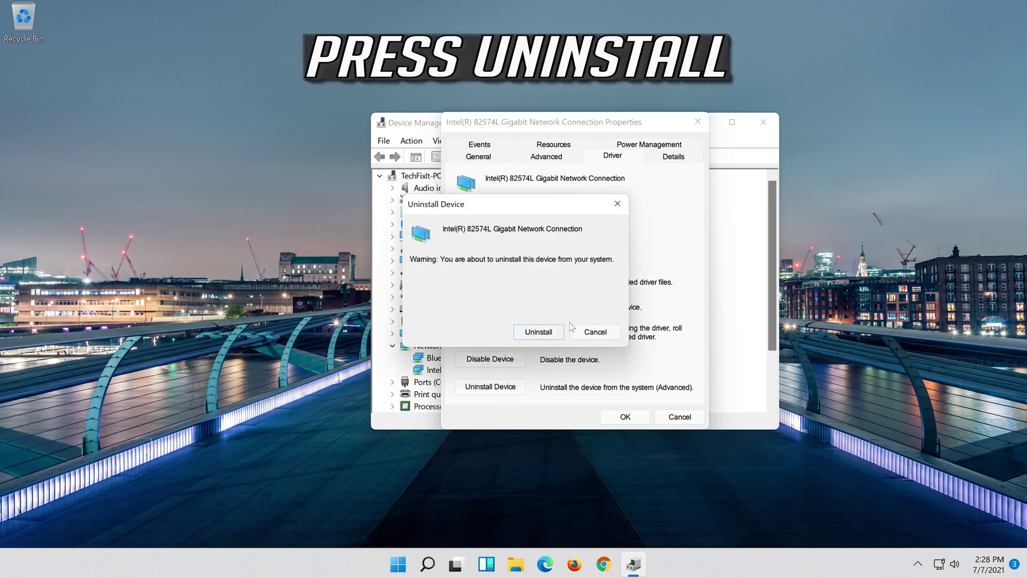
pyautogui.click(539, 333)
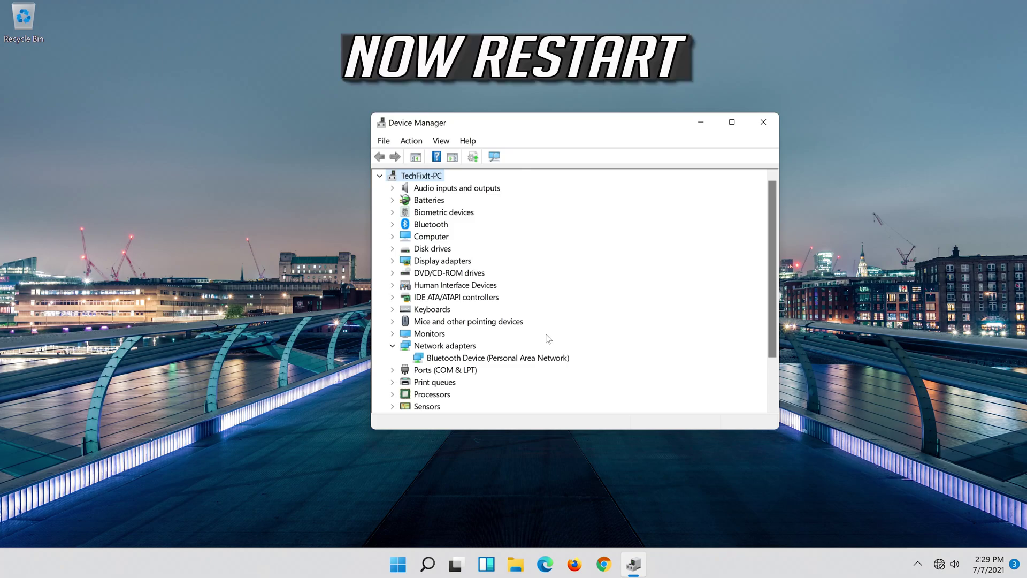
# - Close Device Manager and restart Windows from the Start menu's power options
pyautogui.click(763, 123)
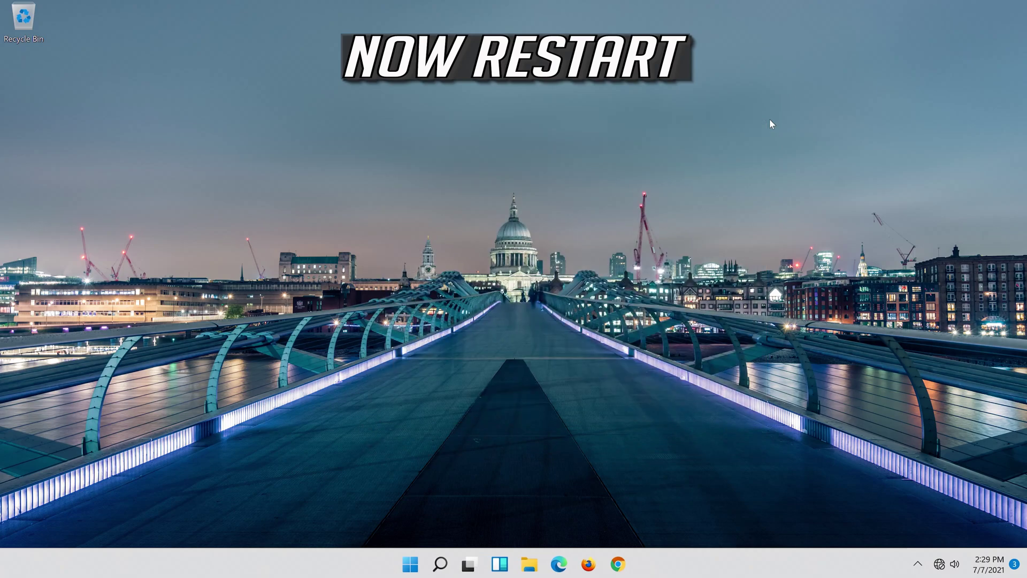
pyautogui.click(416, 565)
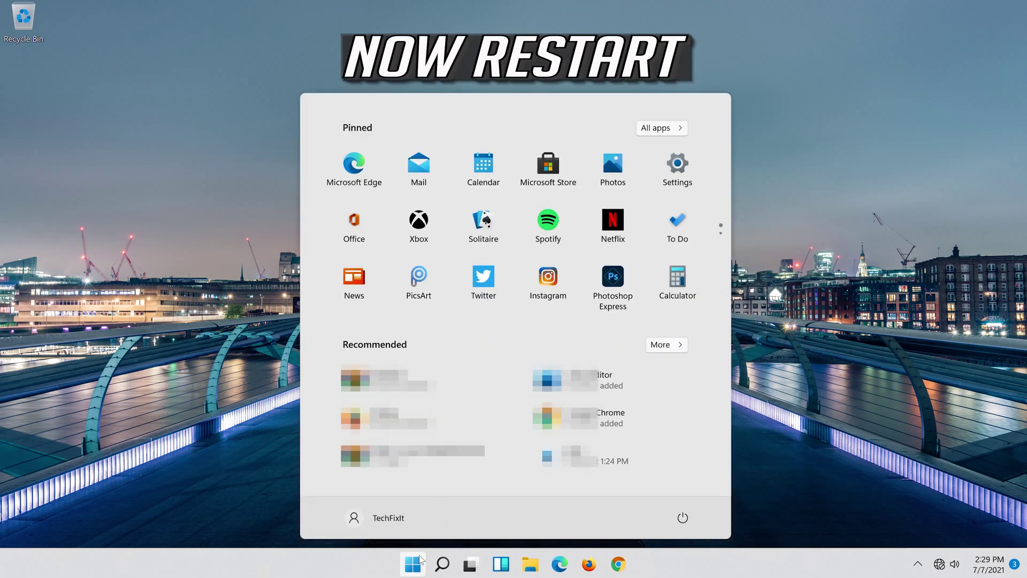
pyautogui.click(691, 519)
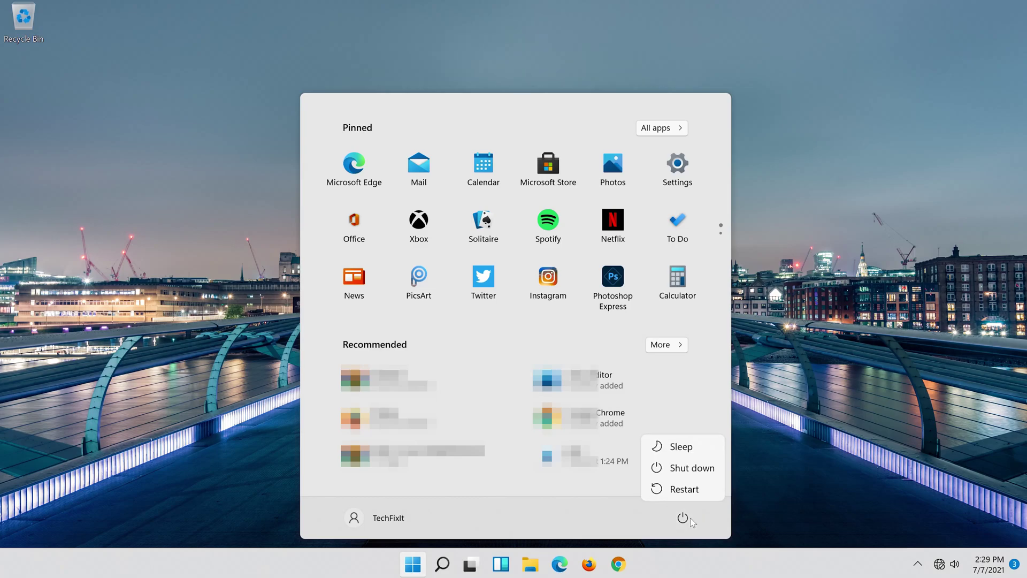
pyautogui.click(688, 488)
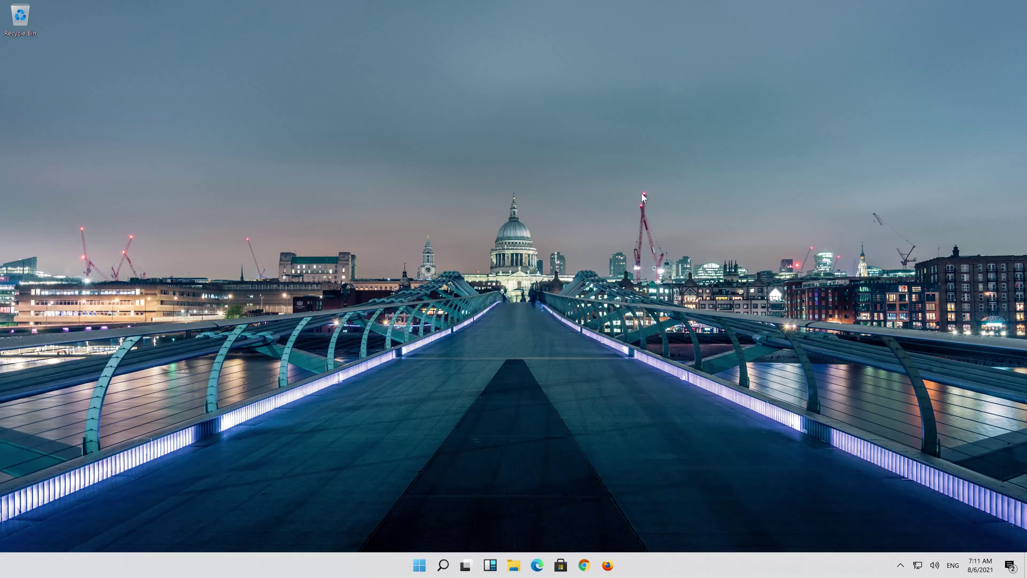
# - Search Start for 'services' and launch the Services app
pyautogui.click(421, 564)
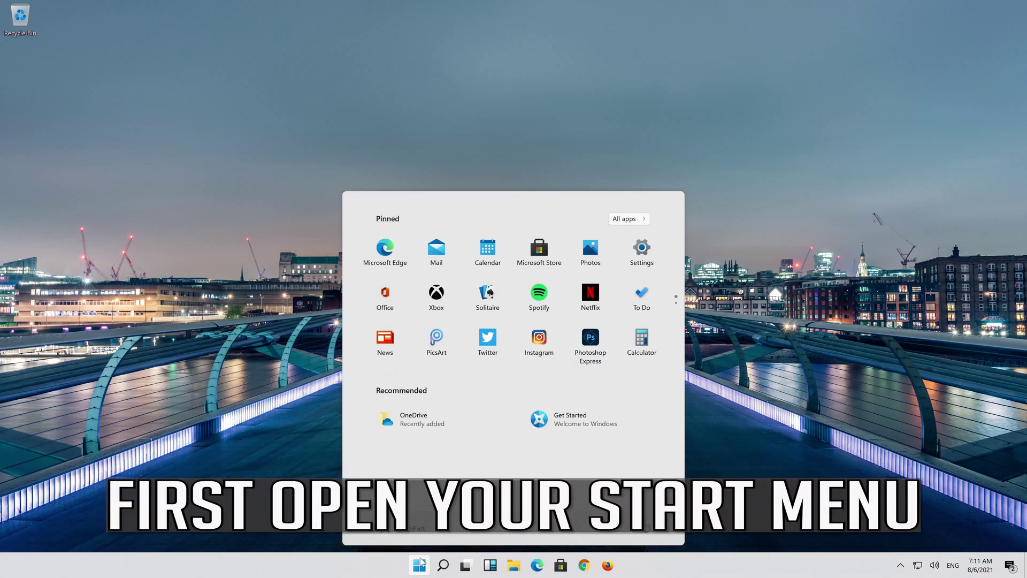
pyautogui.write('services')
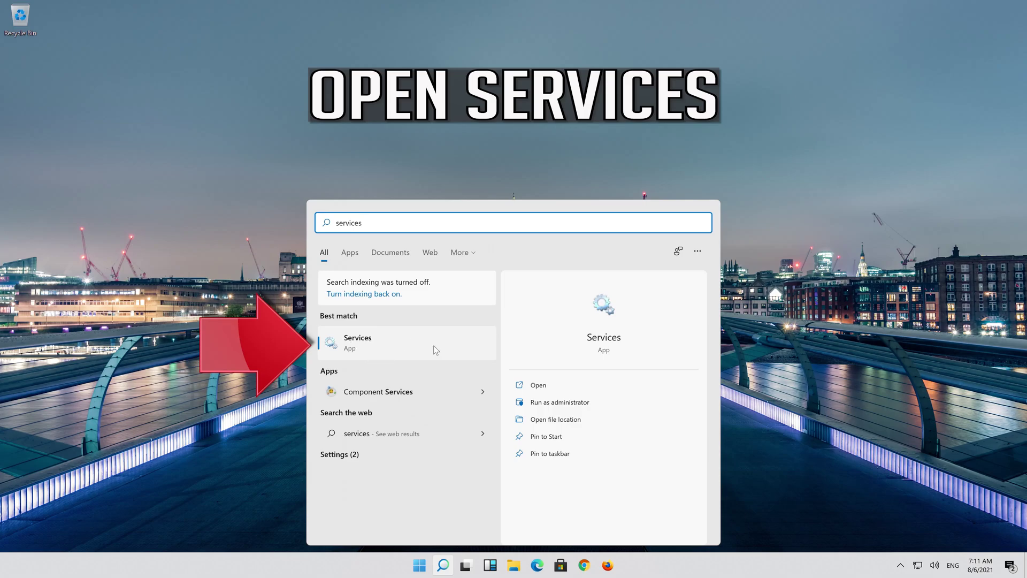
pyautogui.click(419, 346)
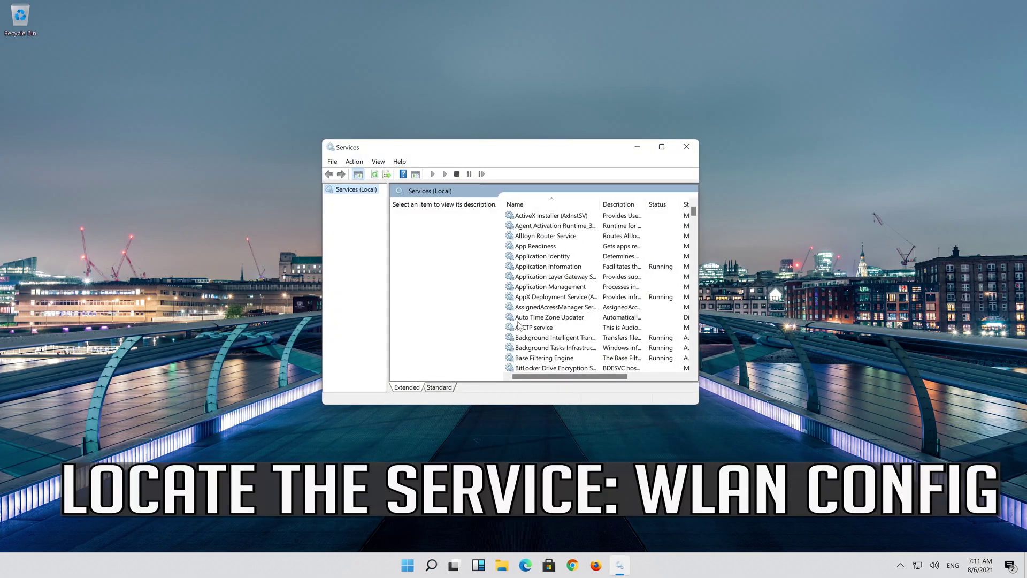
# - Scroll the services list down to WLAN AutoConfig and open its Properties
pyautogui.click(510, 318)
pyautogui.scroll(-20, 521, 329)
pyautogui.scroll(-20, 527, 332)
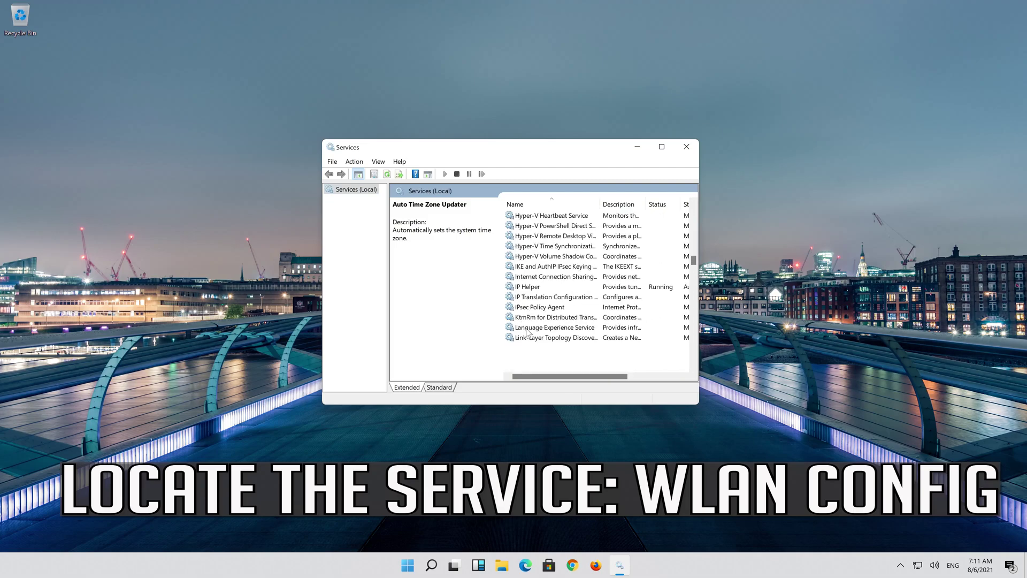
pyautogui.scroll(-20, 527, 331)
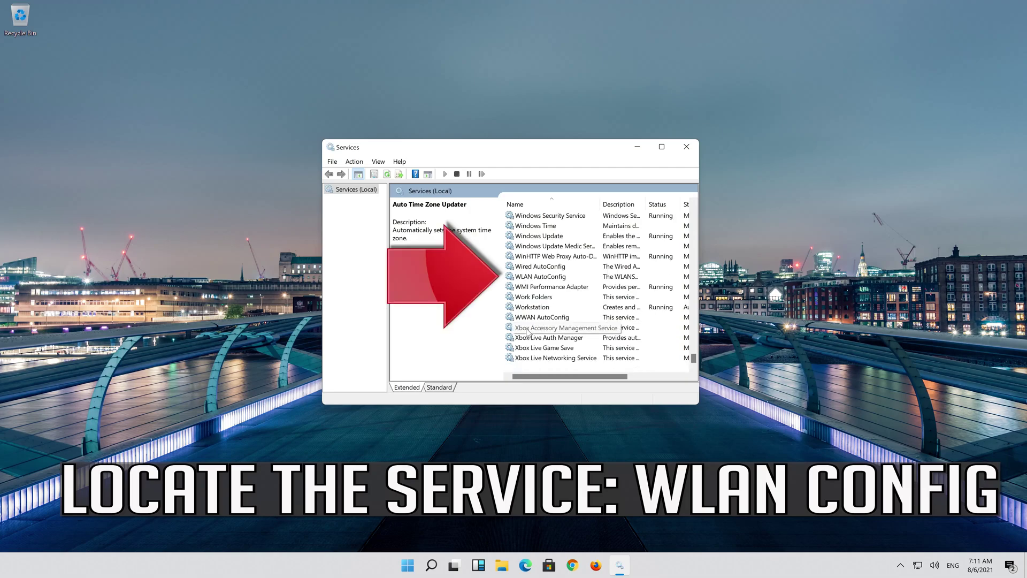
pyautogui.click(533, 276)
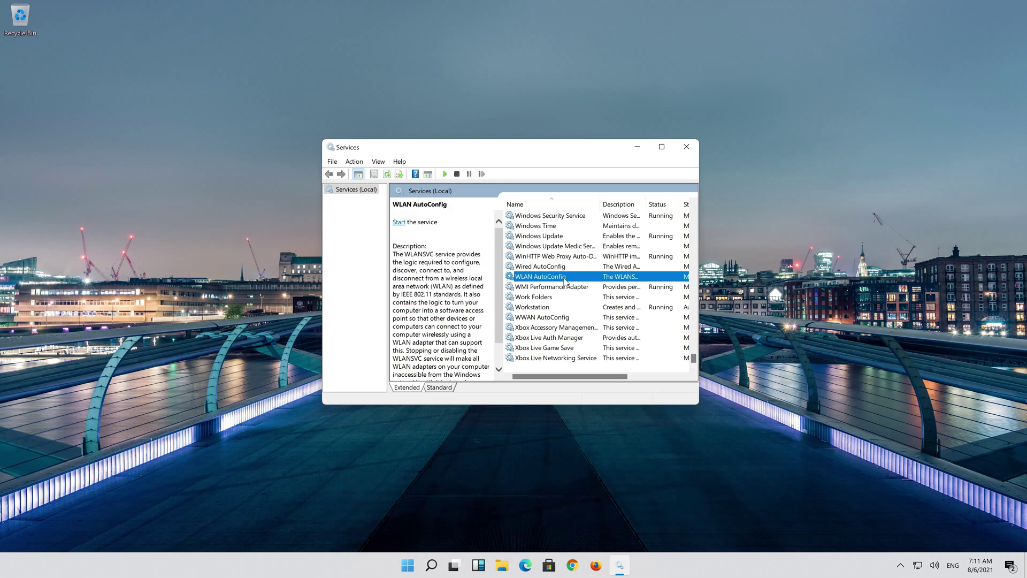
pyautogui.rightClick(565, 282)
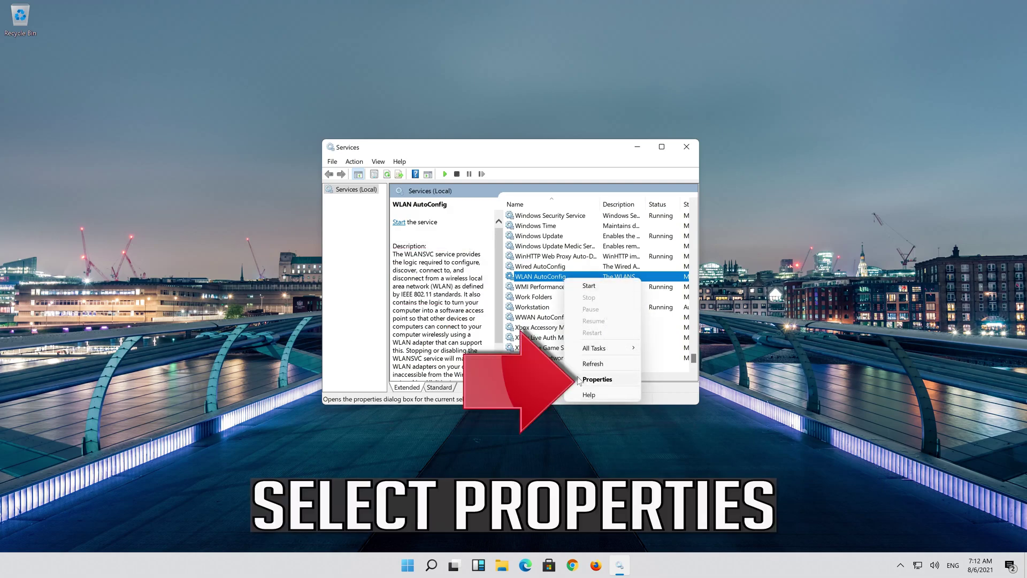
pyautogui.click(598, 380)
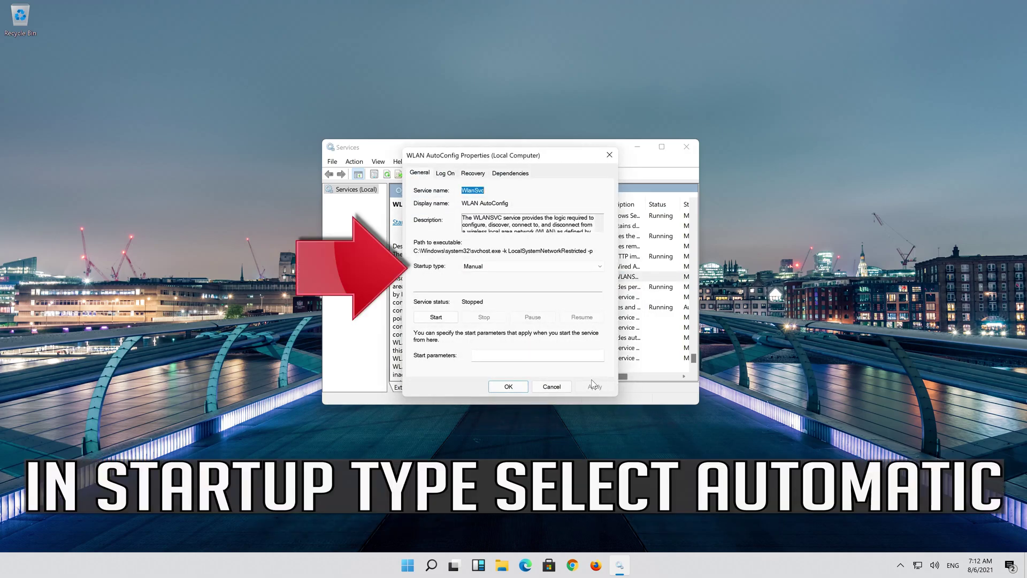
# - Set WLAN AutoConfig's startup type to Automatic, save it, and start the service
pyautogui.click(508, 265)
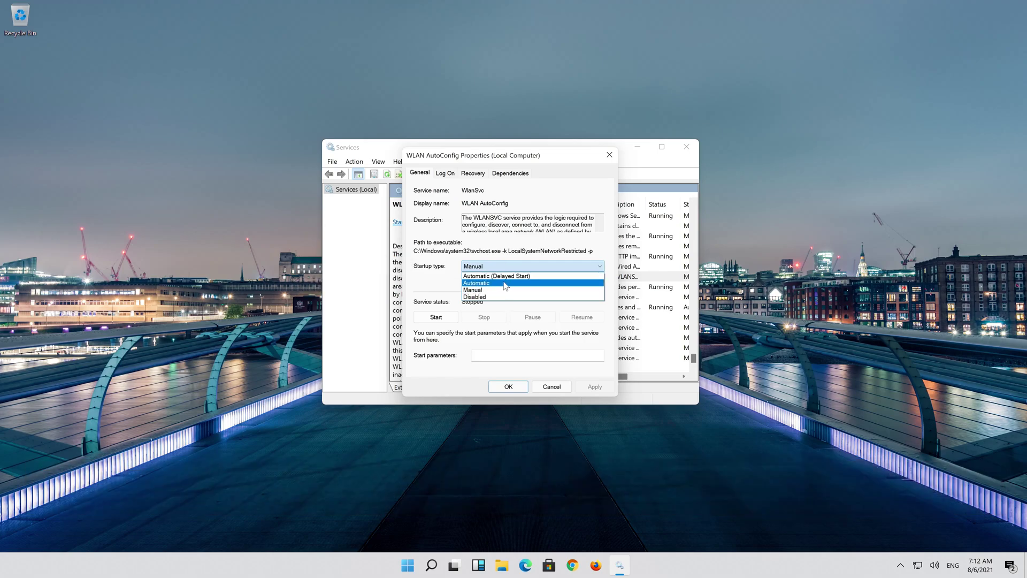
pyautogui.click(506, 284)
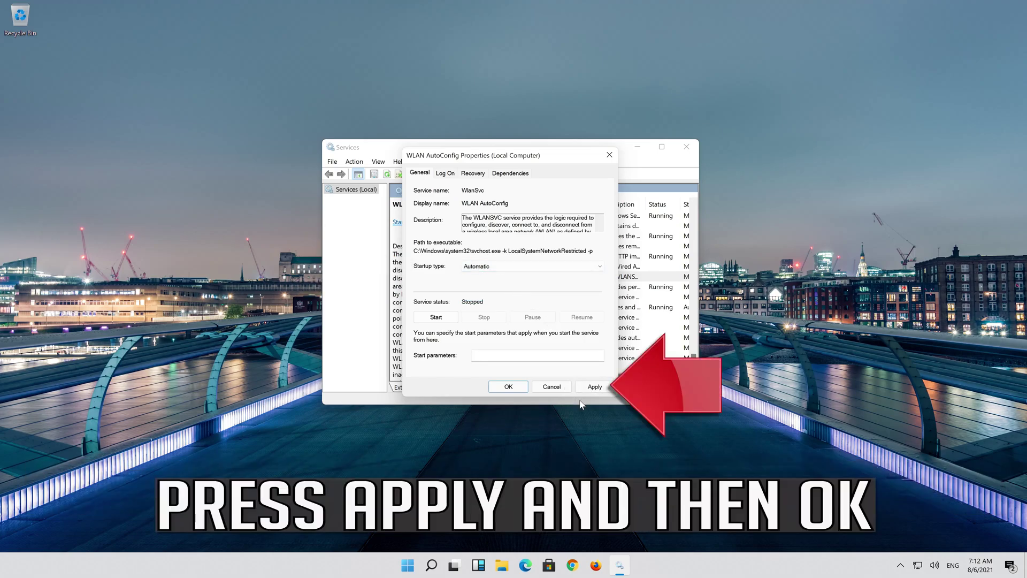
pyautogui.click(595, 387)
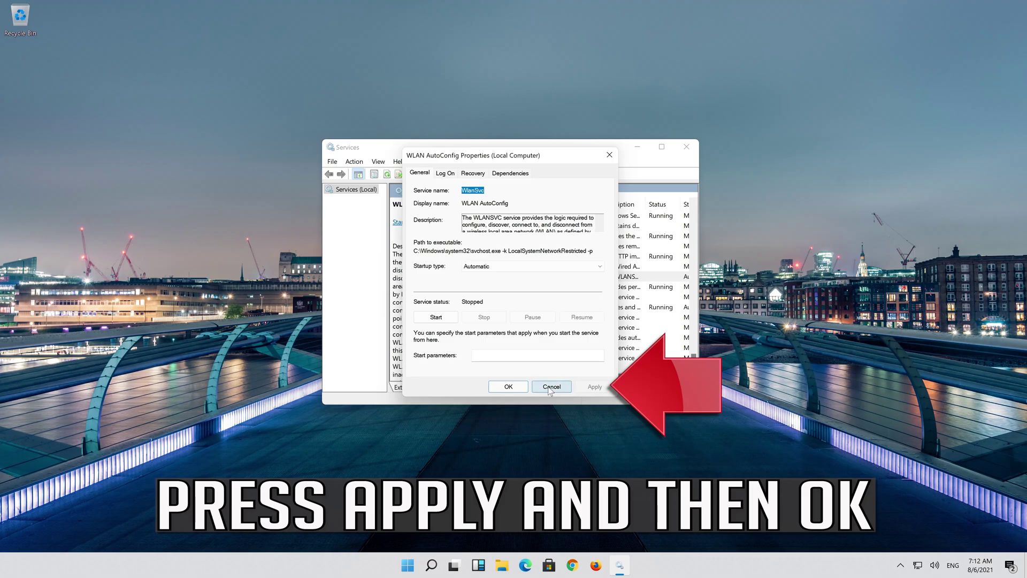
pyautogui.click(512, 389)
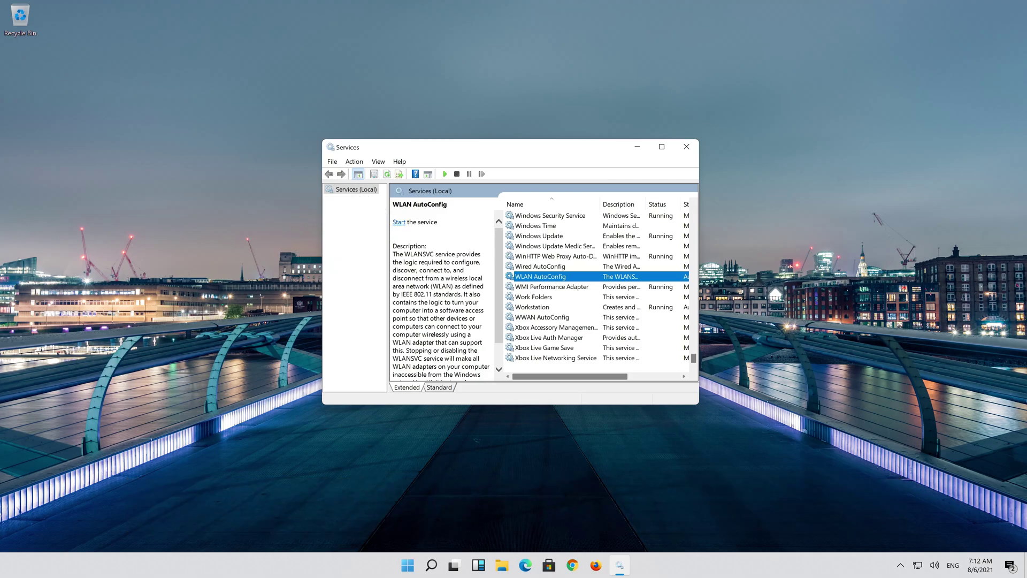
pyautogui.click(400, 222)
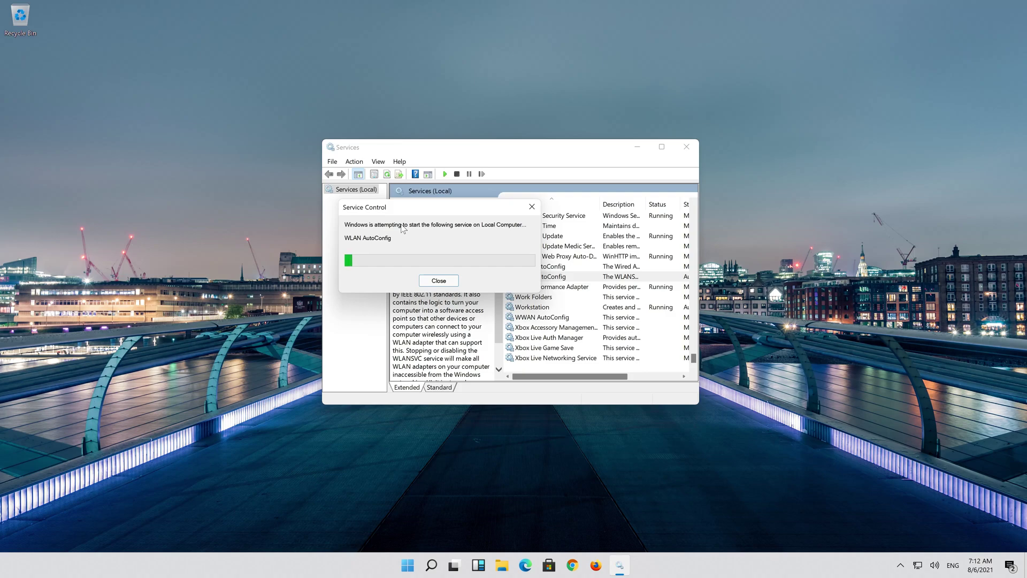